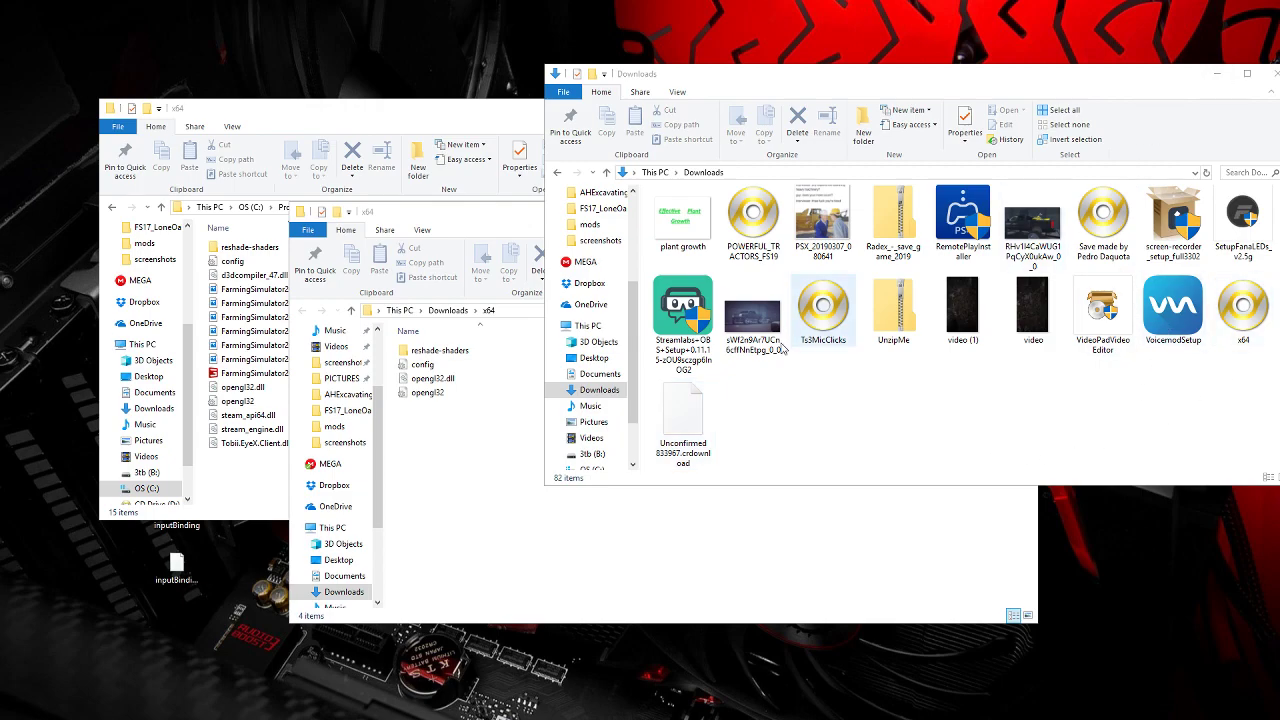
Step: Bring the Downloads x64 folder window forward and close it
left_click(517, 518)
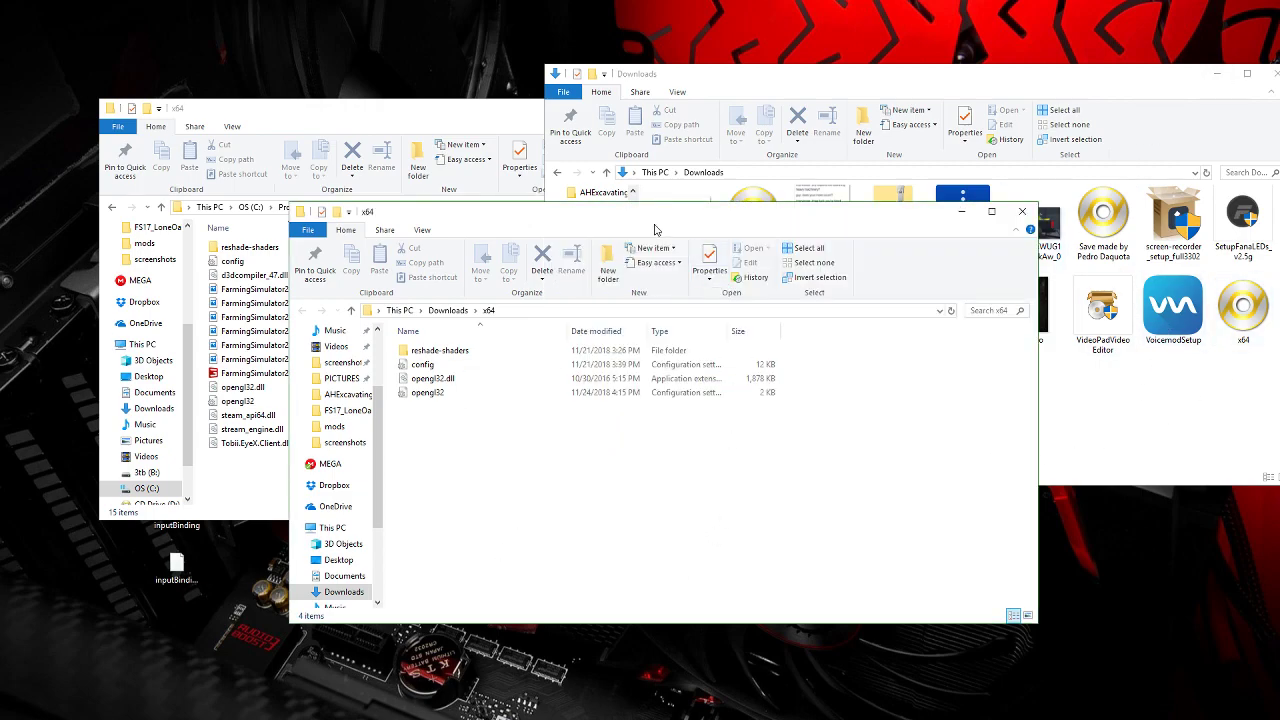
left_click_drag(460, 219, 455, 327)
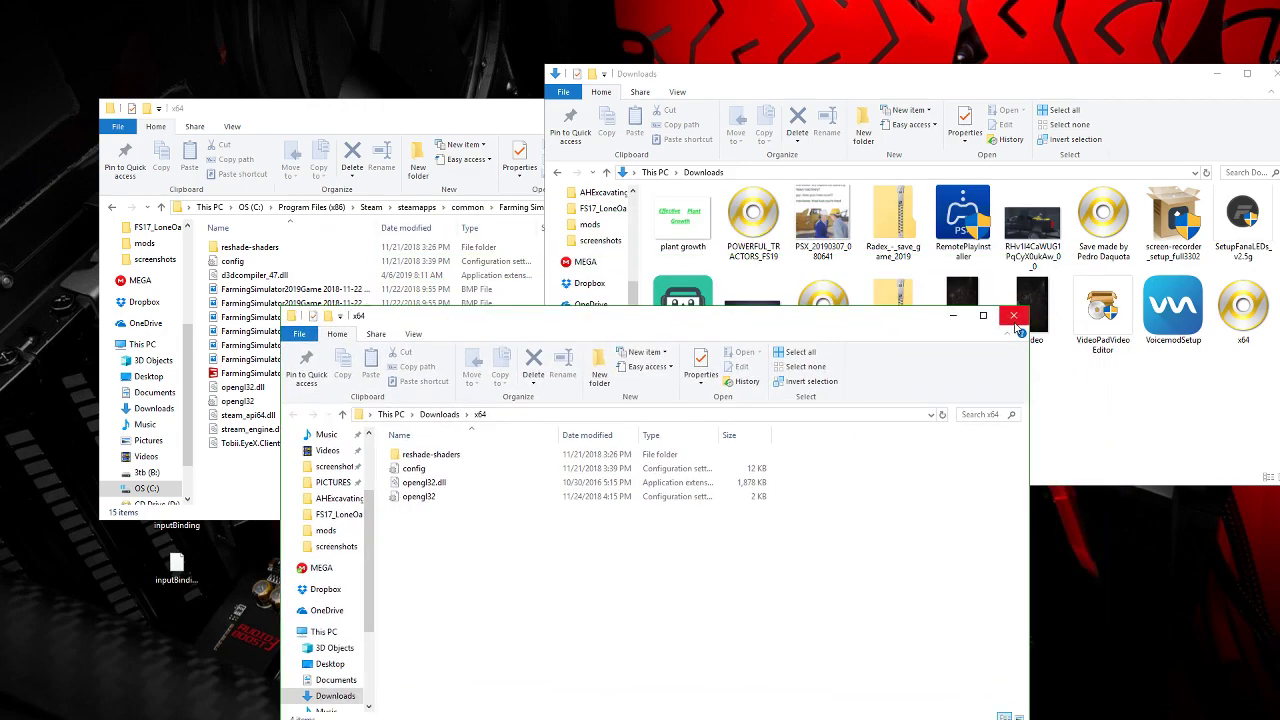
left_click(1022, 325)
Step: Delete reshade-shaders, config, opengl32.dll and opengl32 from the Farming Simulator 19 x64 folder and return that window to This PC
left_click(404, 481)
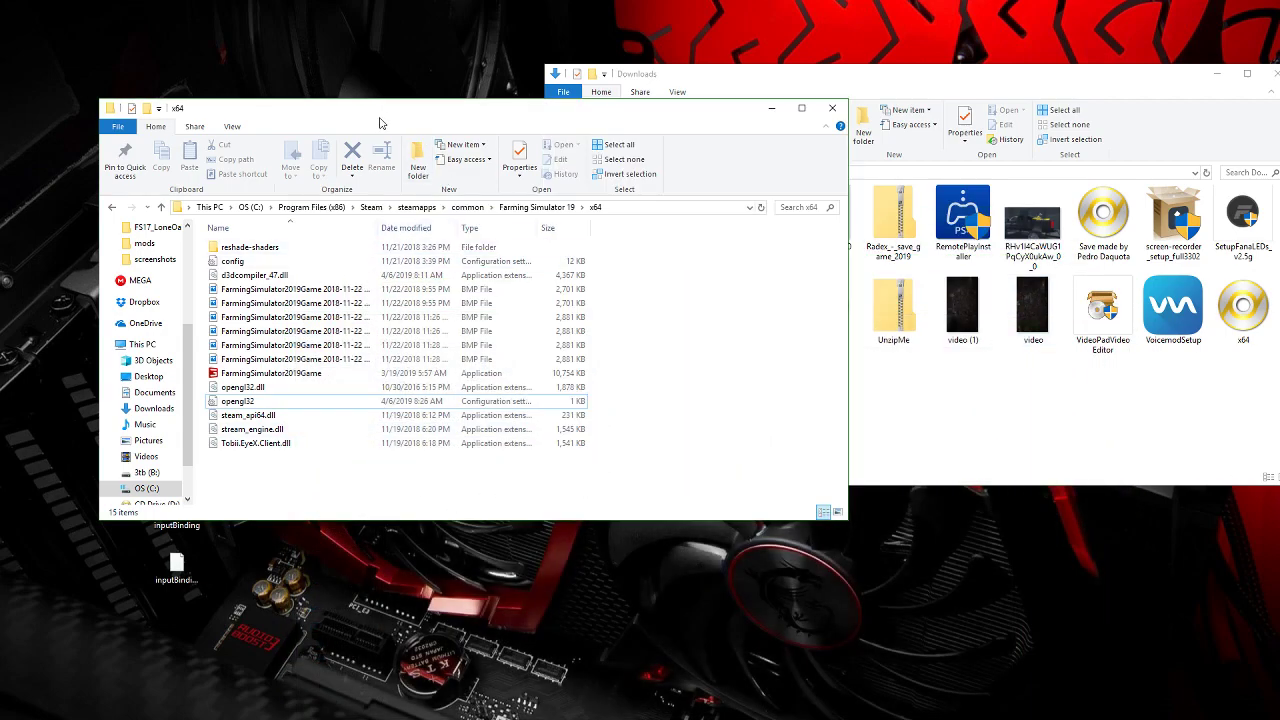
left_click_drag(373, 118, 383, 160)
left_click(247, 442)
left_click(252, 428, "ctrl")
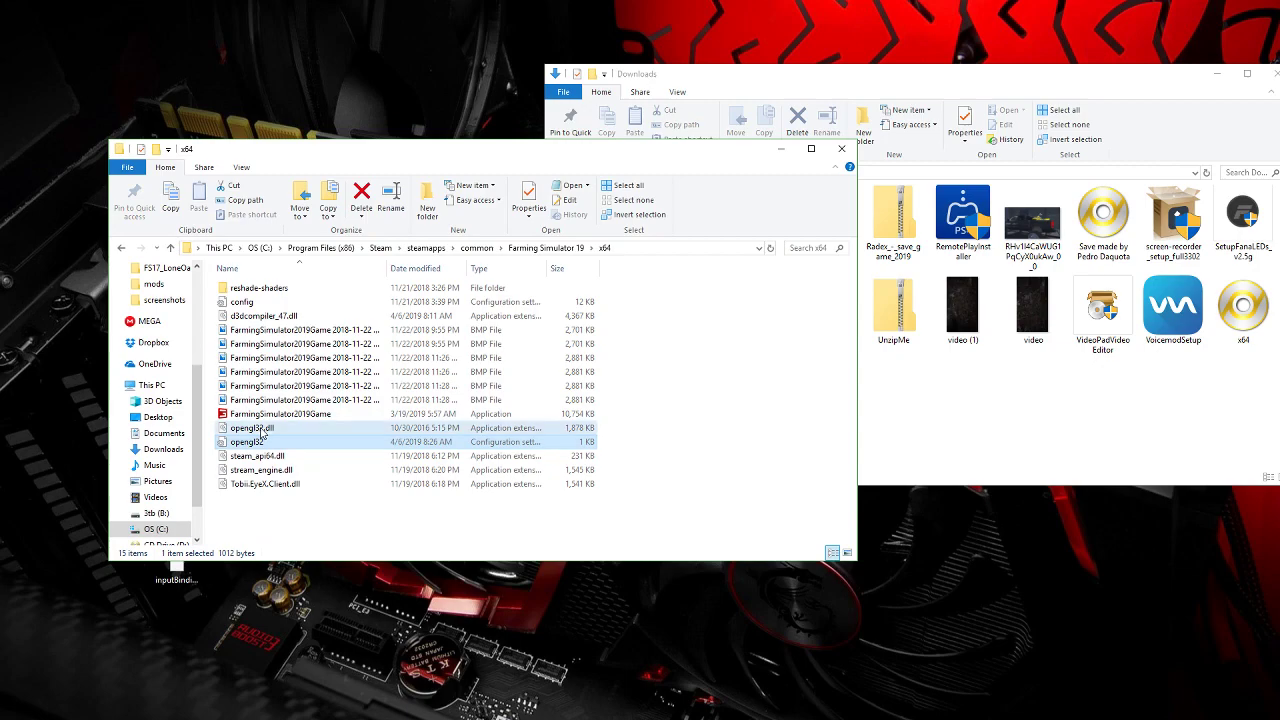
left_click(242, 302, "ctrl")
left_click(258, 288, "ctrl")
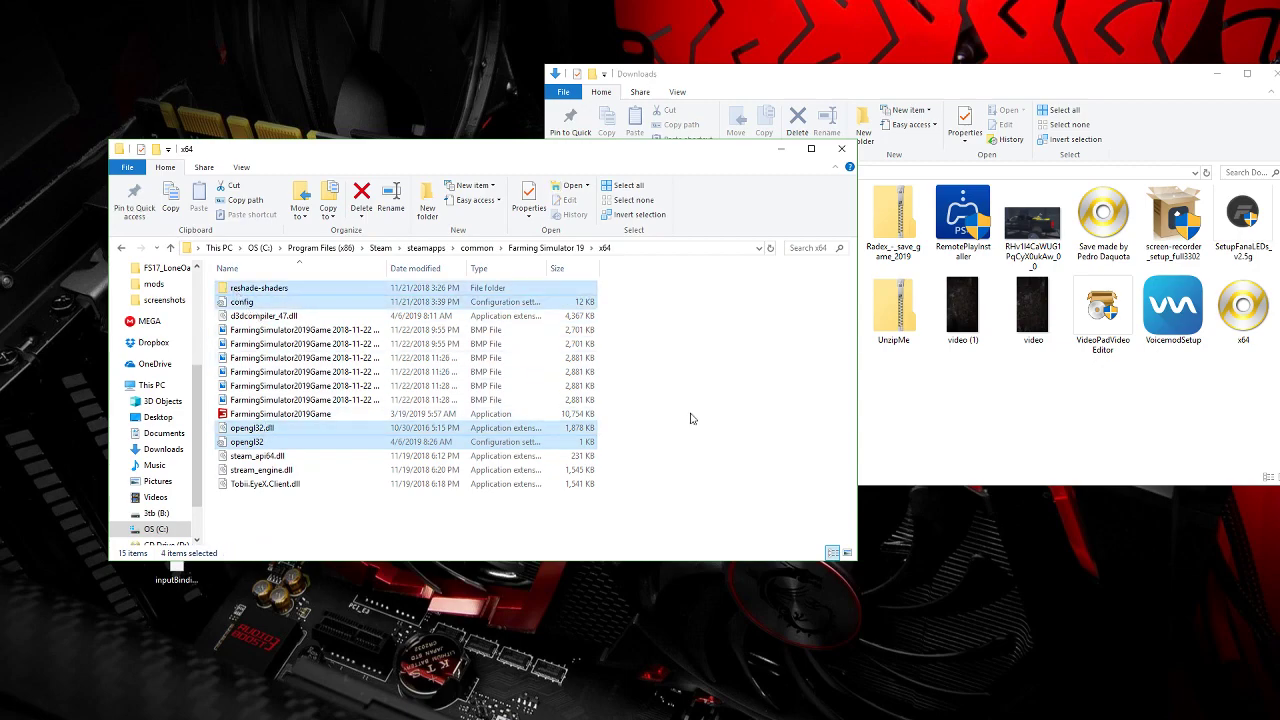
key("Delete")
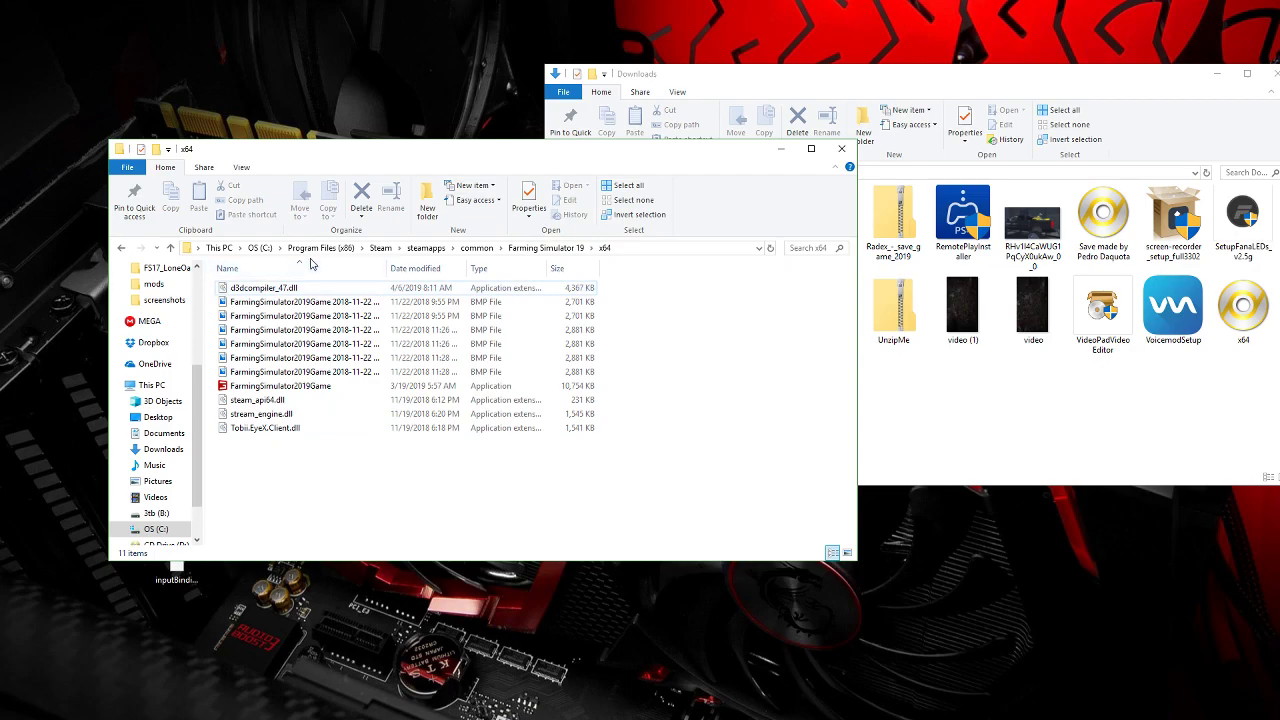
left_click(222, 248)
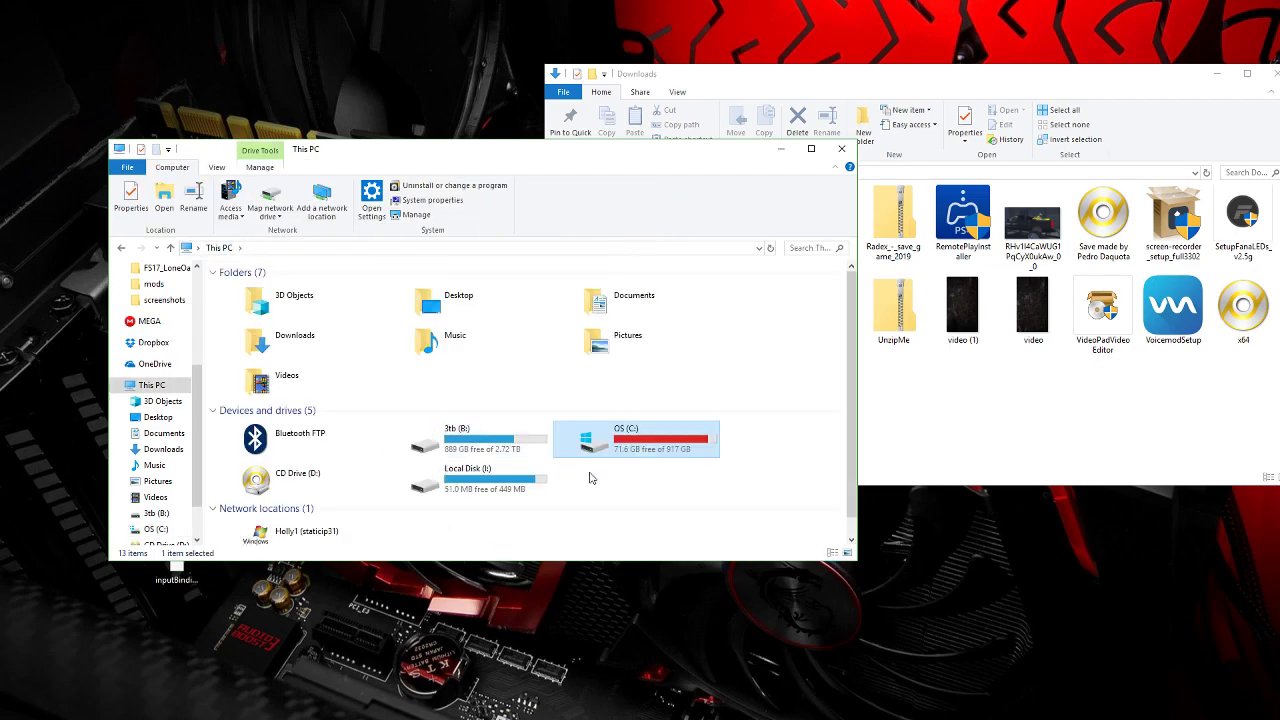
Step: Extract the x64 archive in Downloads with 7-Zip into an x64 subfolder, keeping the default extraction options
left_click(958, 430)
left_click(1243, 310)
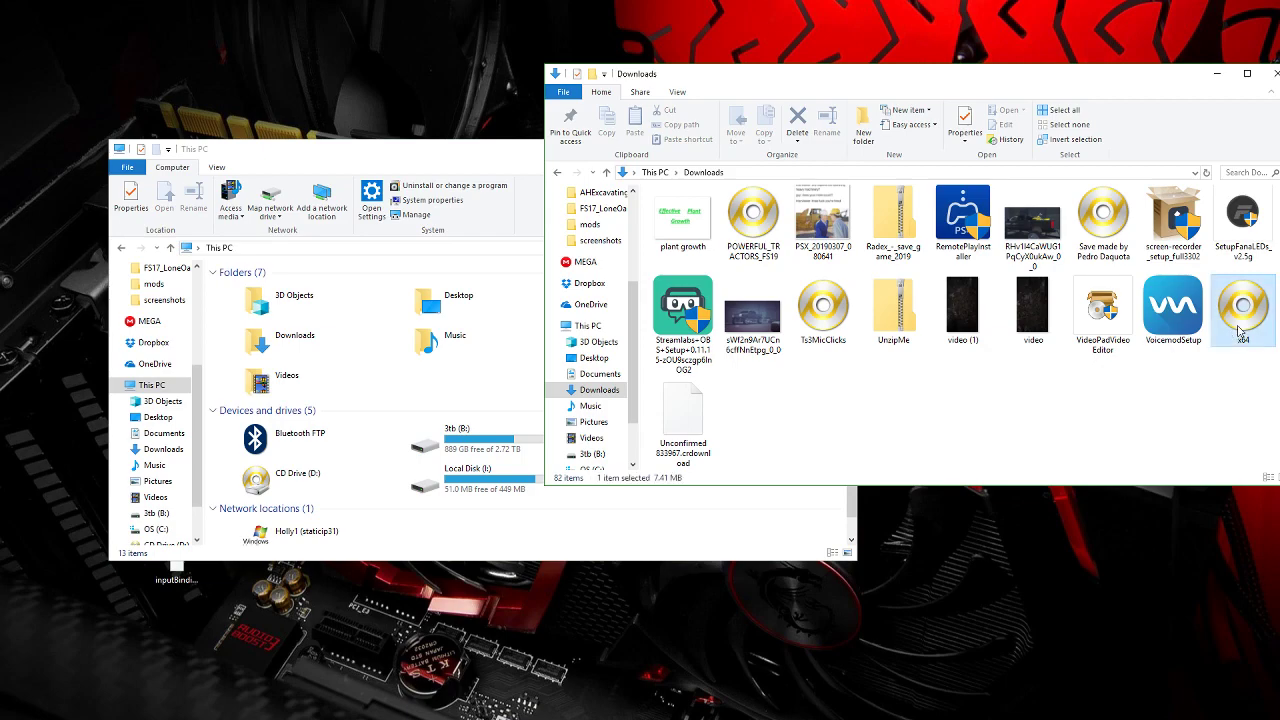
left_click(1211, 344)
left_click(1213, 342)
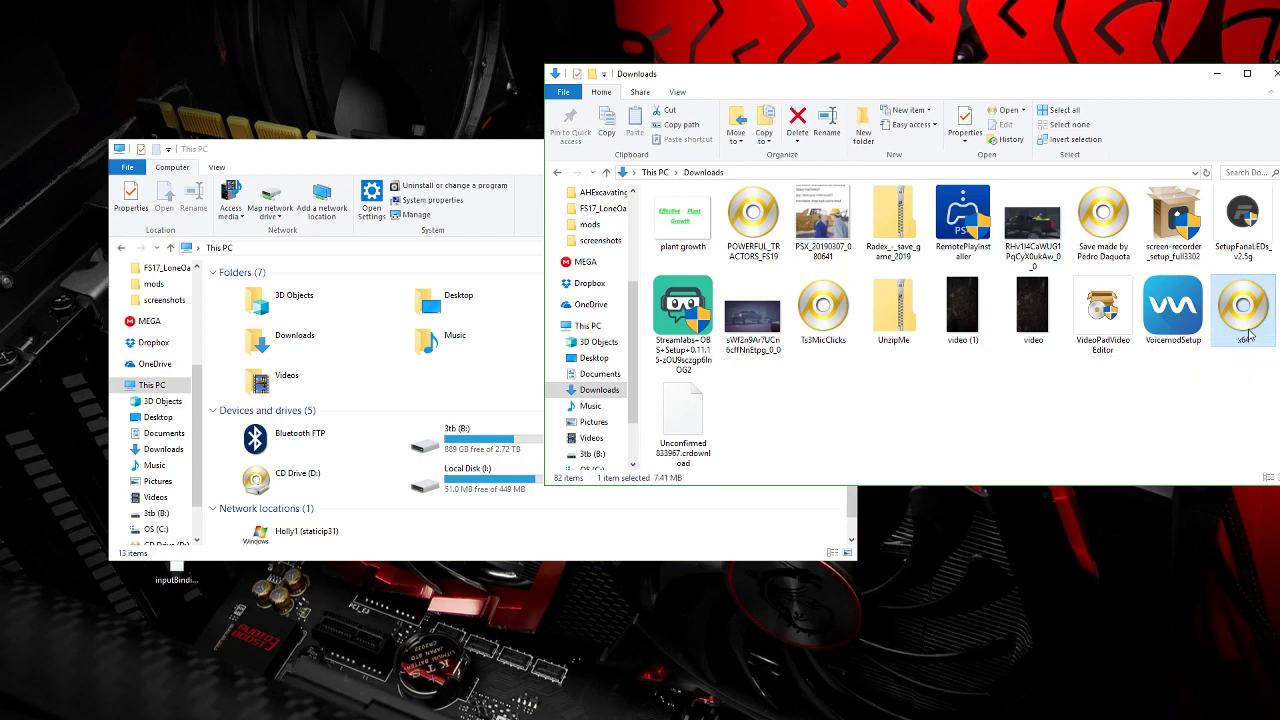
right_click(1237, 342)
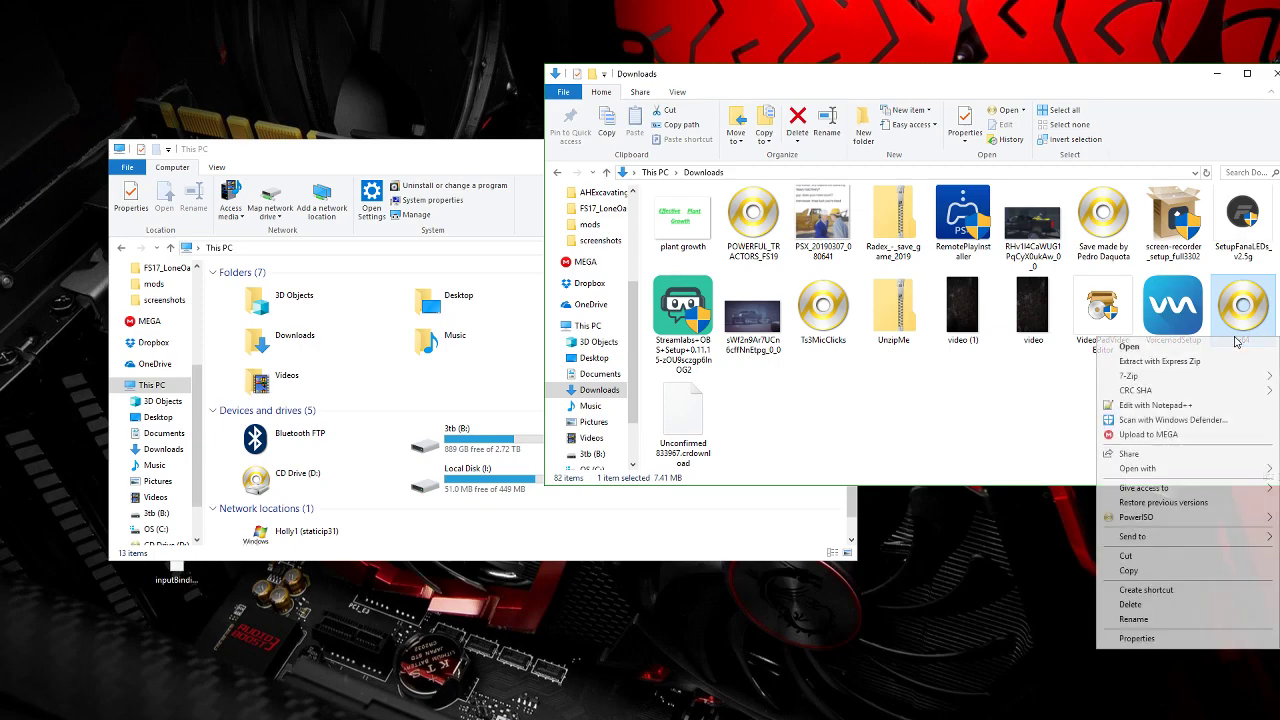
mouse_move(1177, 377)
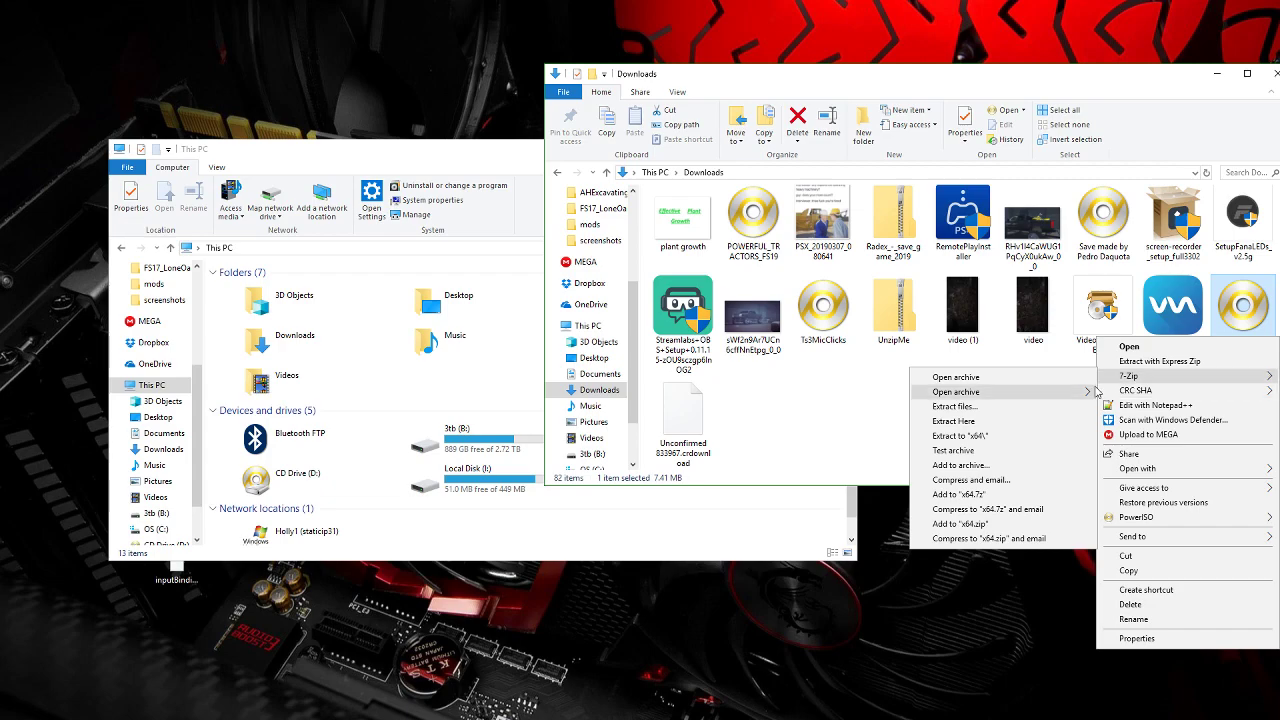
left_click(1020, 410)
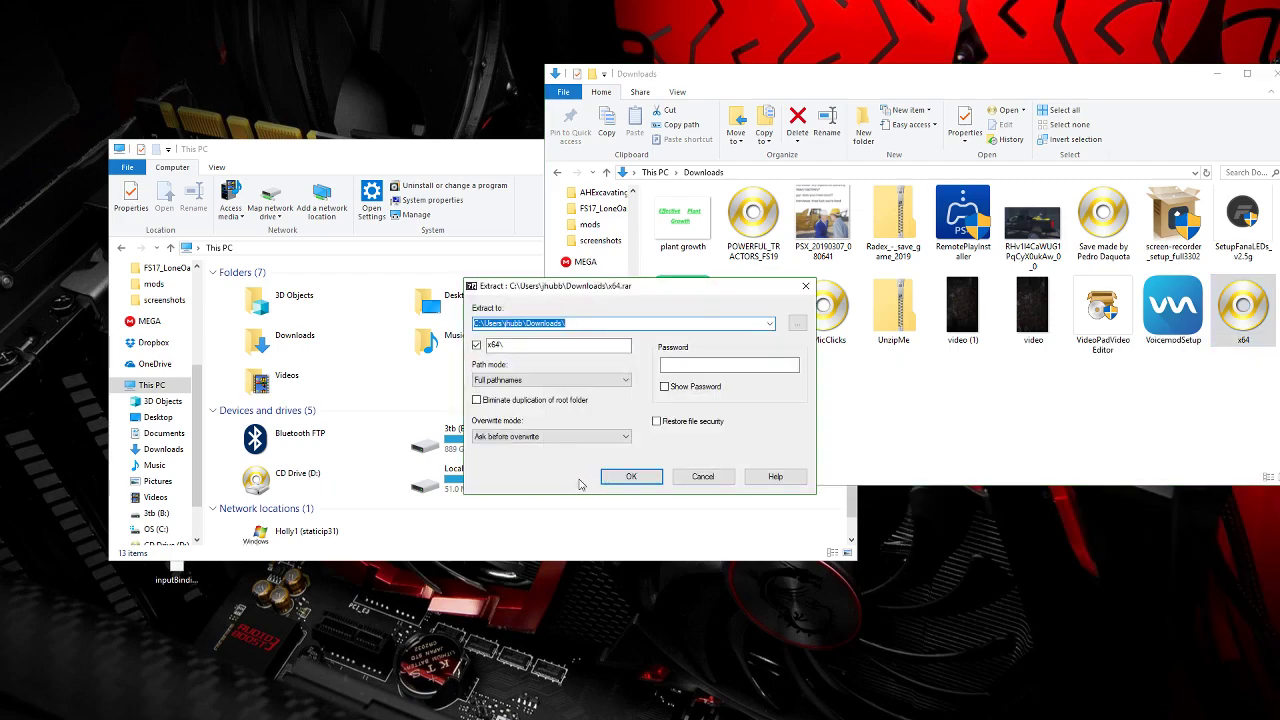
left_click(612, 480)
left_click(612, 469)
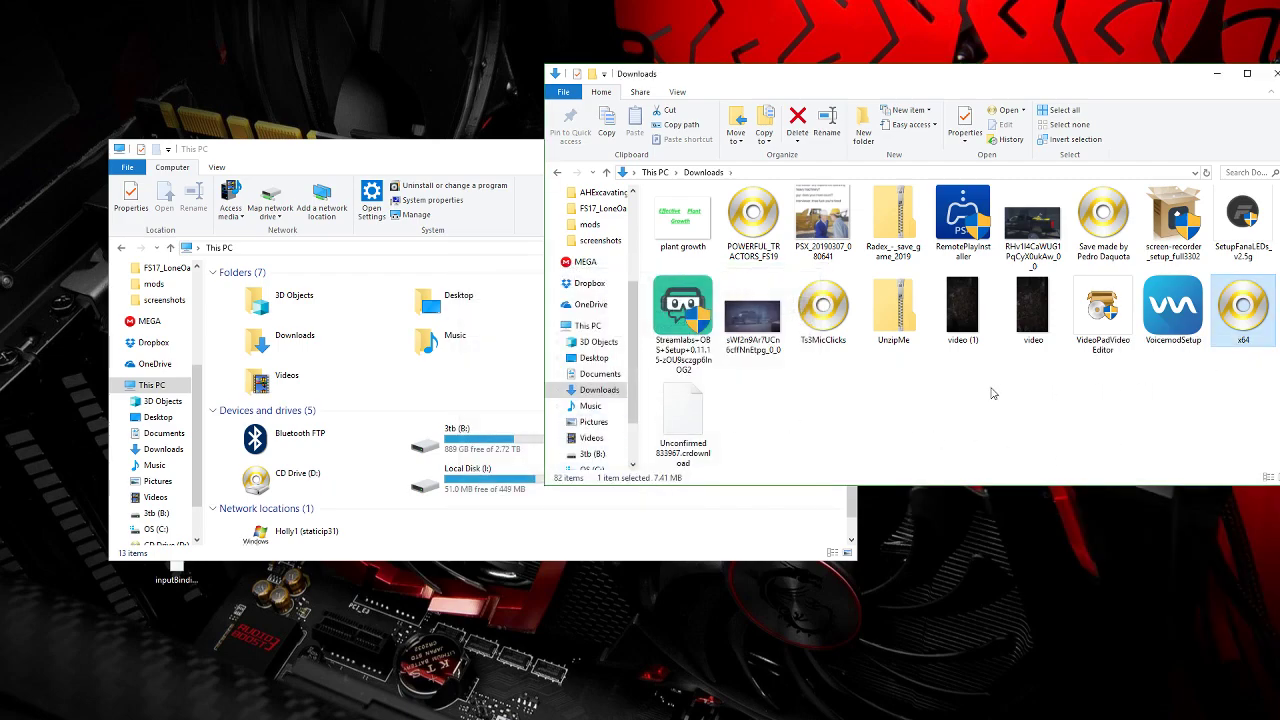
Step: Open the extracted x64 folder from Downloads in its own window
scroll(756, 438, "down", 5)
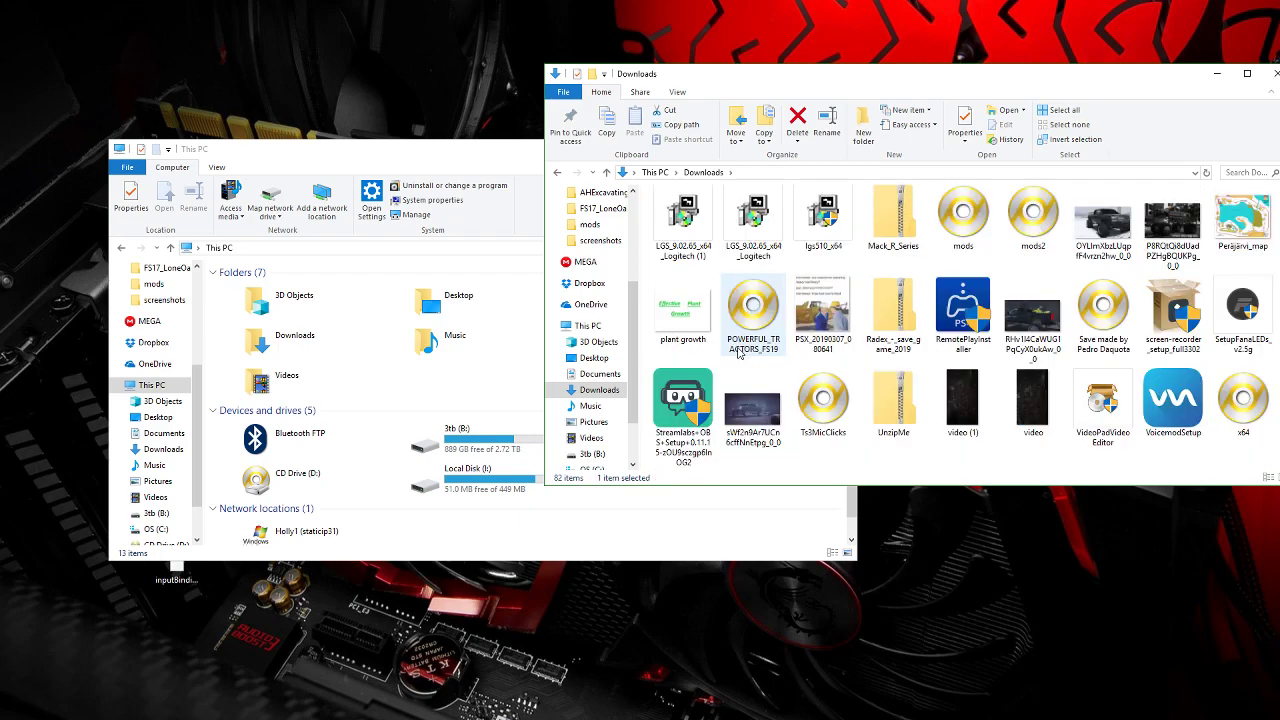
scroll(756, 438, "up", 5)
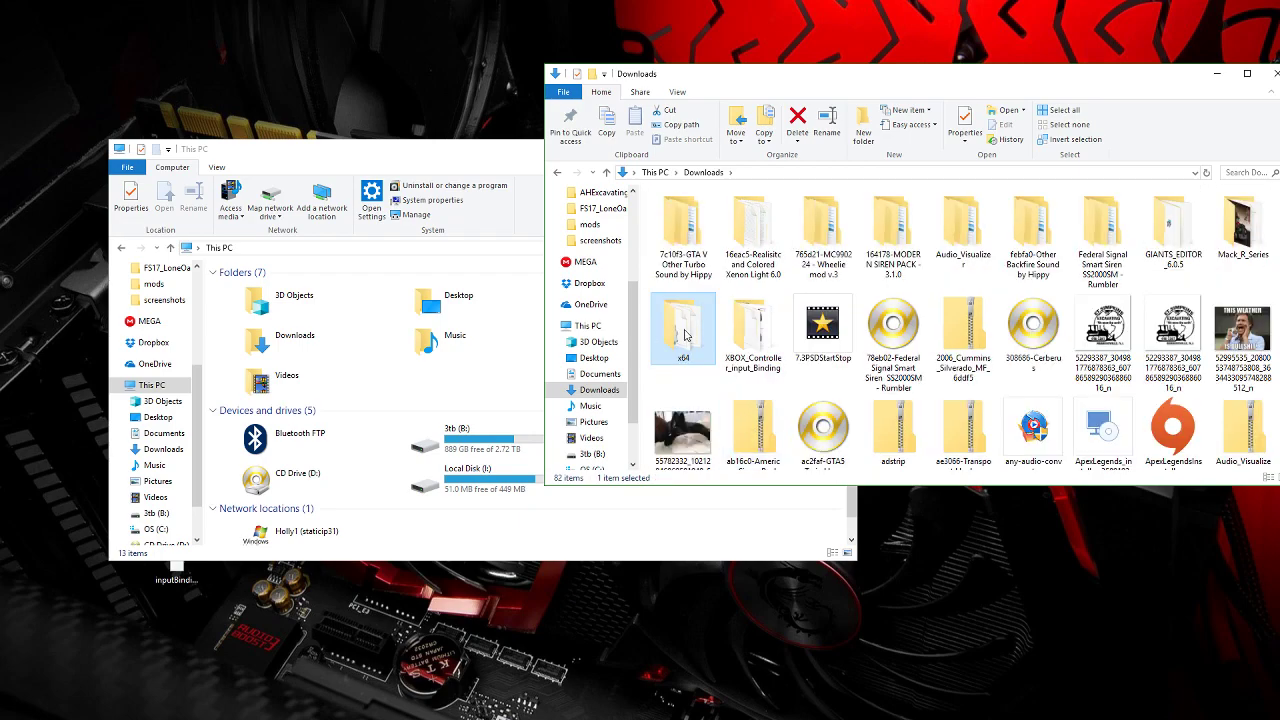
right_click(687, 332)
left_click(729, 356)
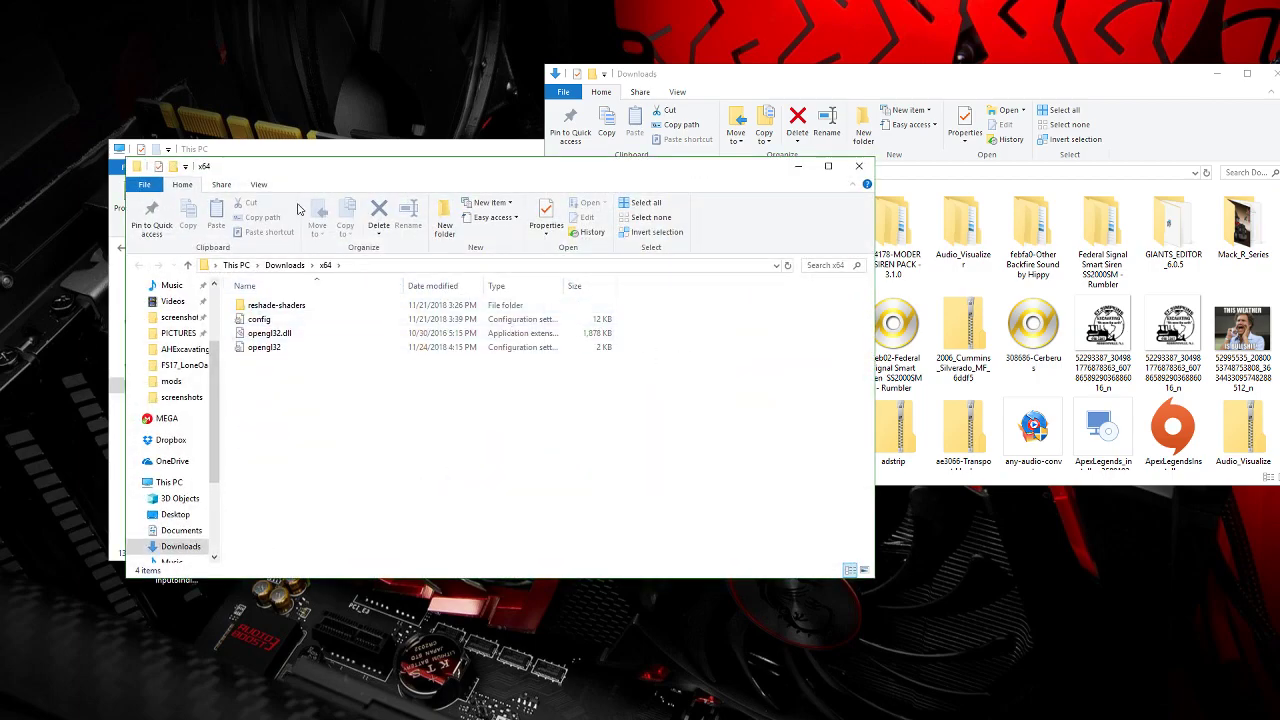
Step: Arrange the extracted x64 window beside the This PC window and minimise the Downloads window
left_click_drag(250, 180, 655, 170)
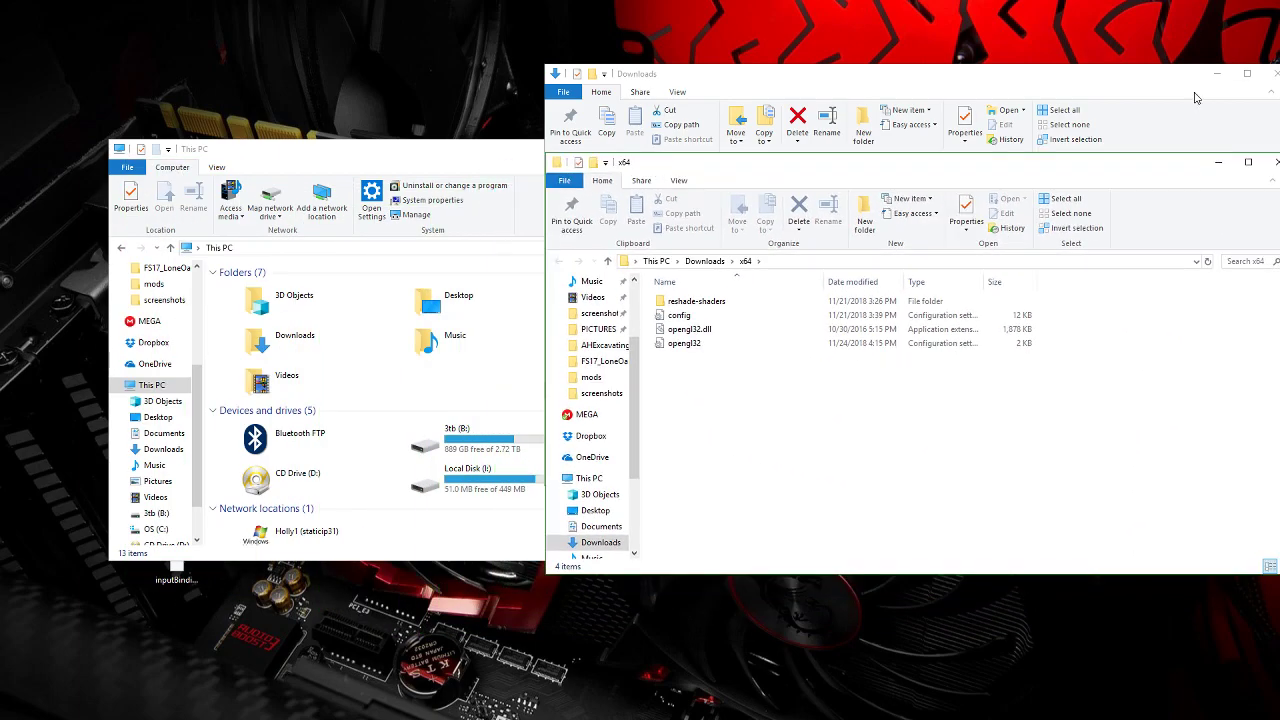
left_click(1217, 74)
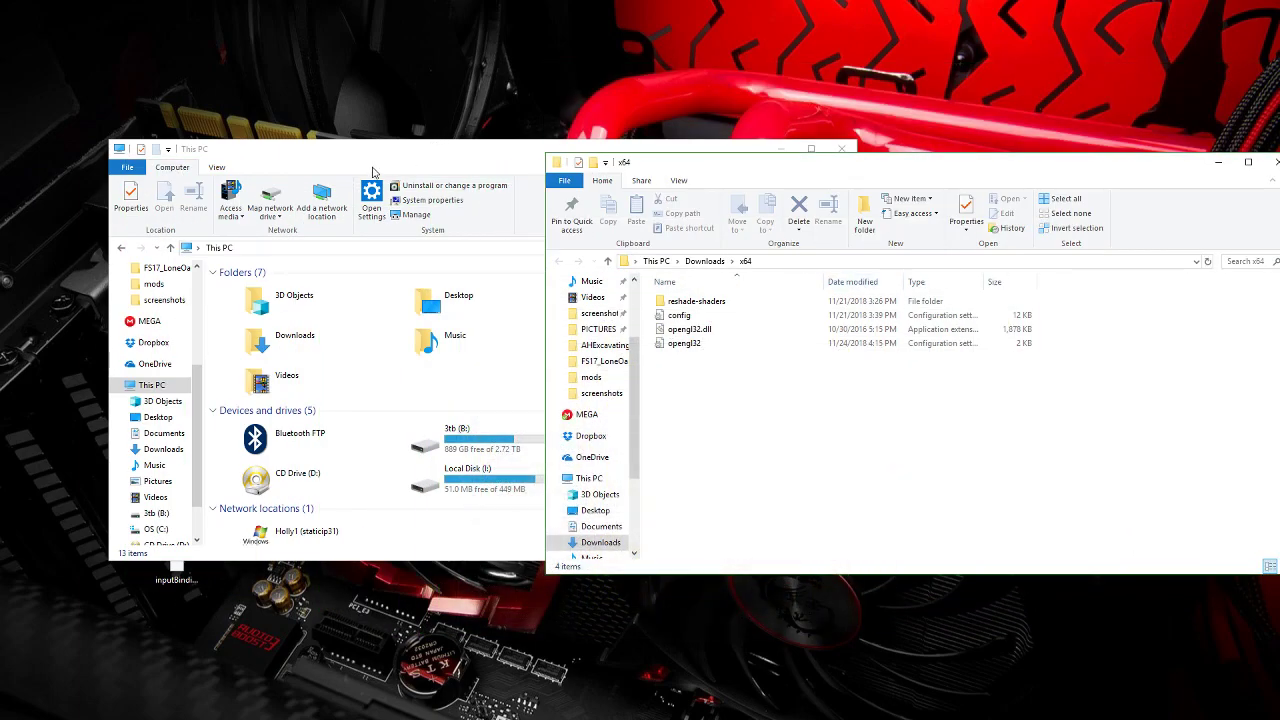
left_click_drag(349, 158, 268, 131)
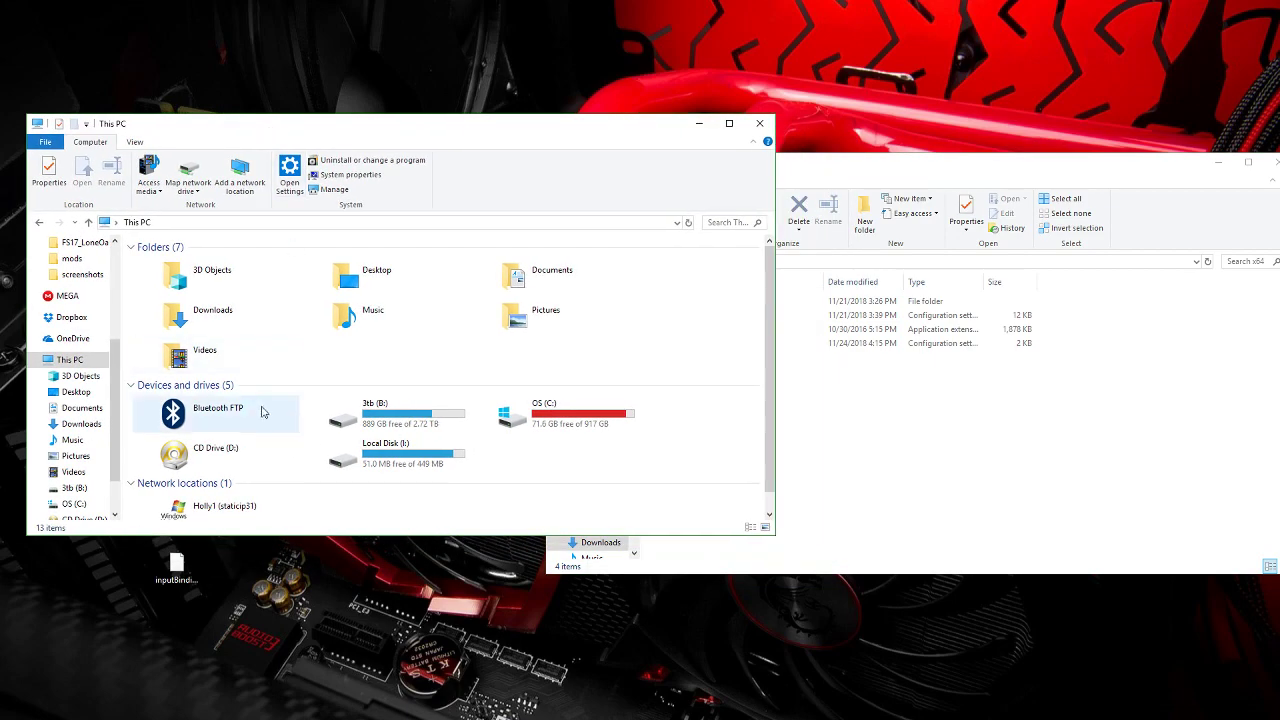
Step: In the This PC window, open the Steam folder inside Program Files (x86) on the C: drive
double_click(545, 418)
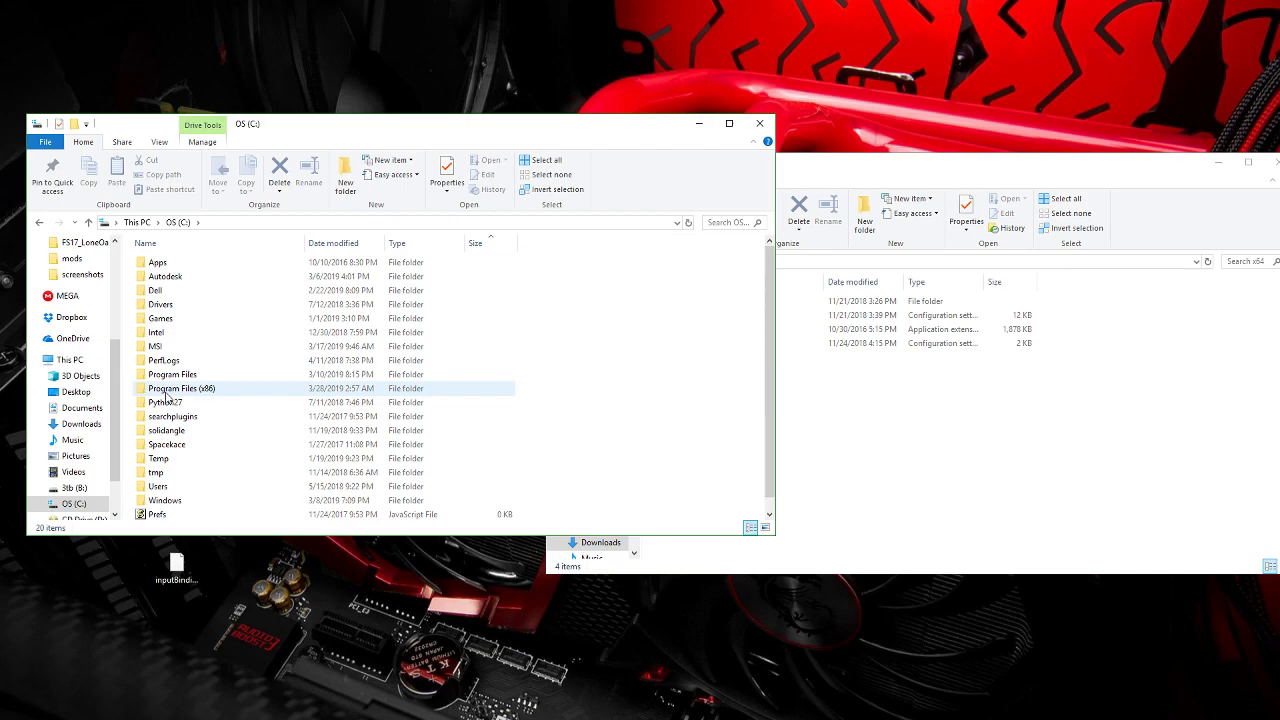
double_click(165, 392)
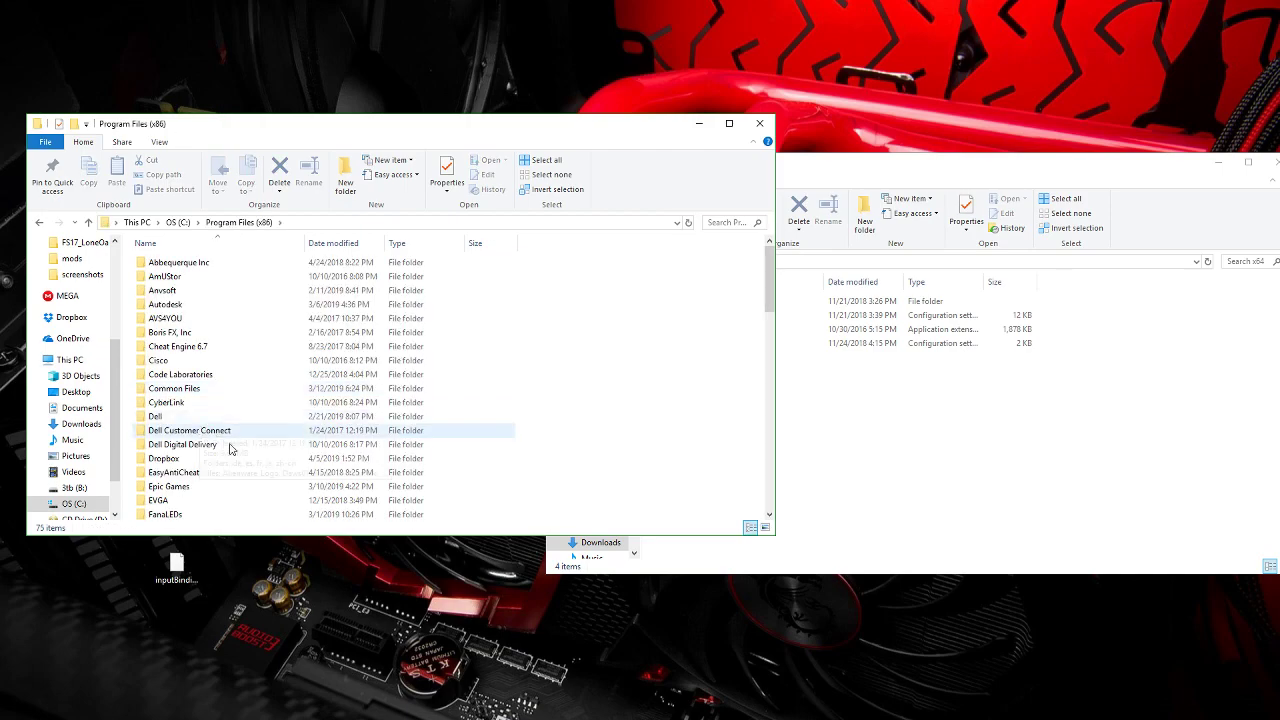
scroll(225, 458, "down", 4)
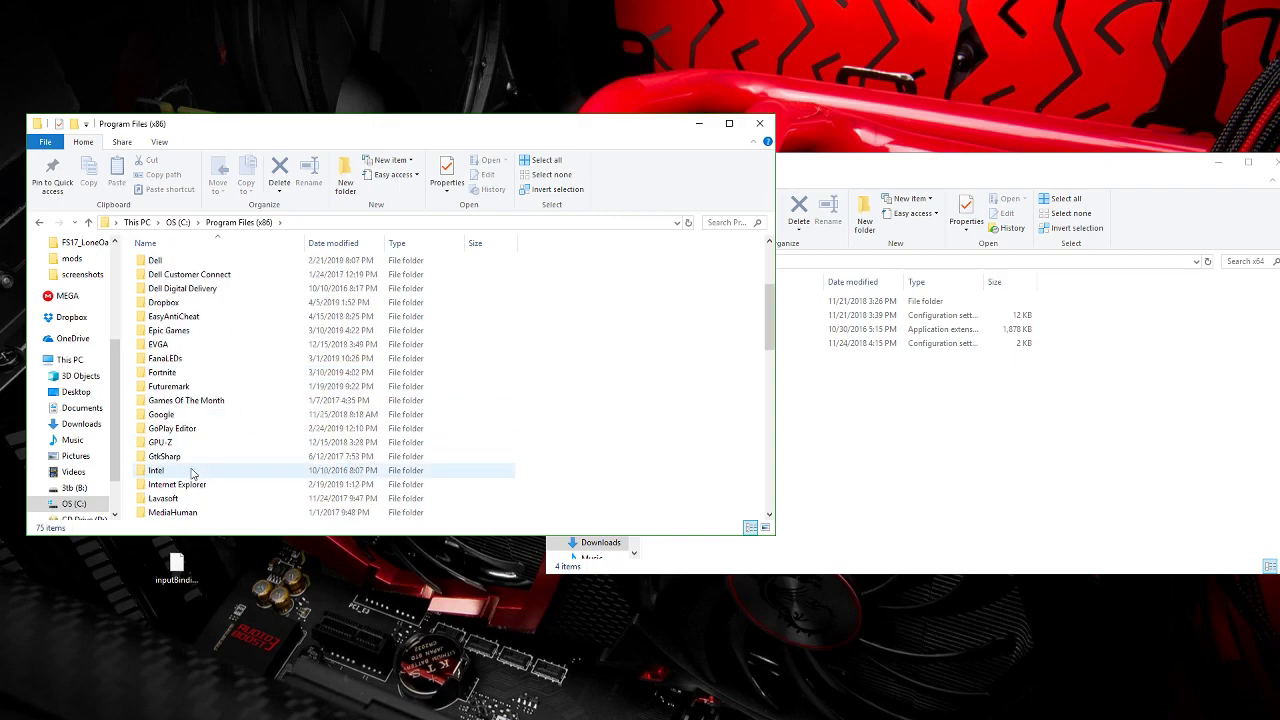
scroll(193, 473, "down", 9)
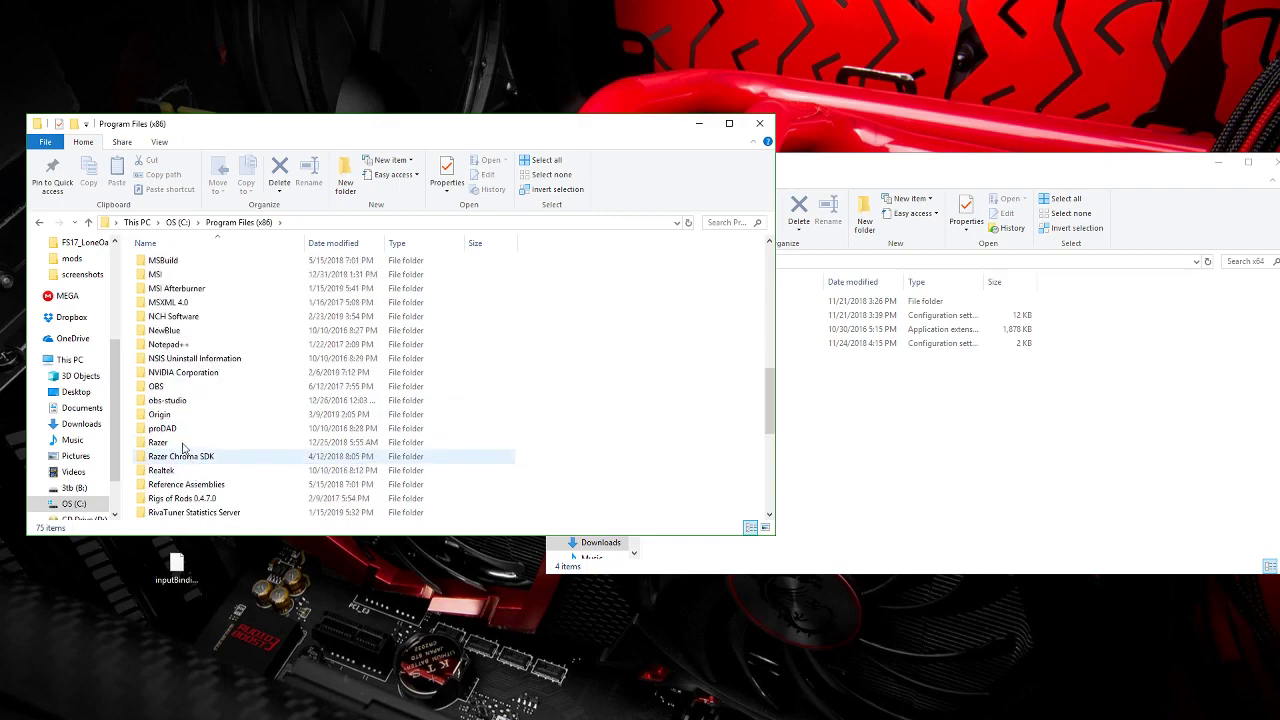
scroll(180, 445, "down", 3)
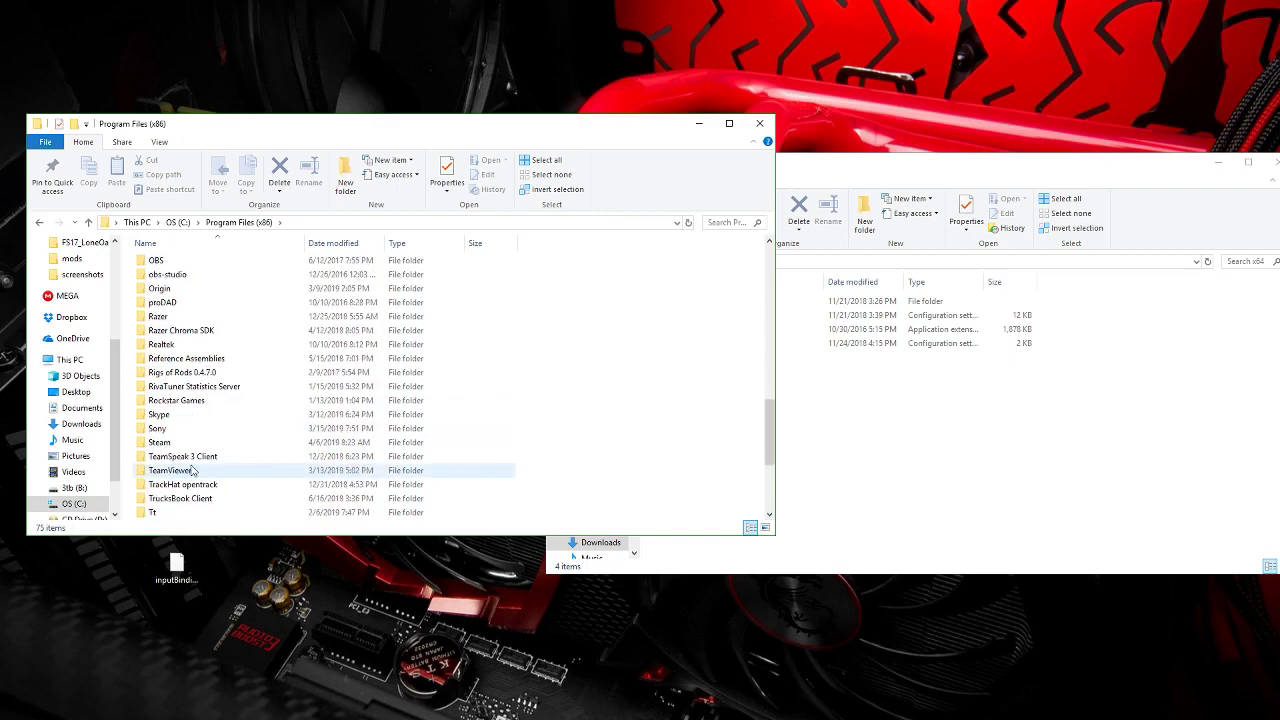
double_click(174, 443)
Step: Open the x64 folder of Farming Simulator 19 under steamapps and common
scroll(180, 448, "down", 2)
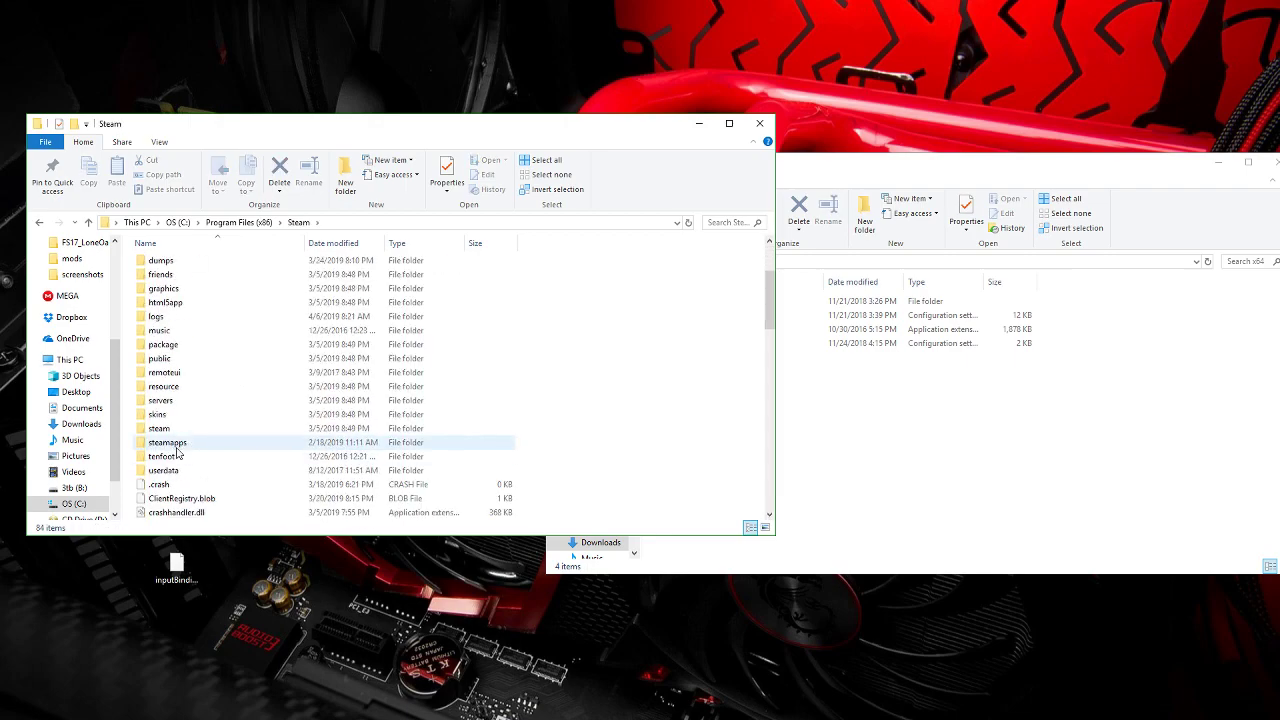
double_click(176, 450)
left_click(178, 277)
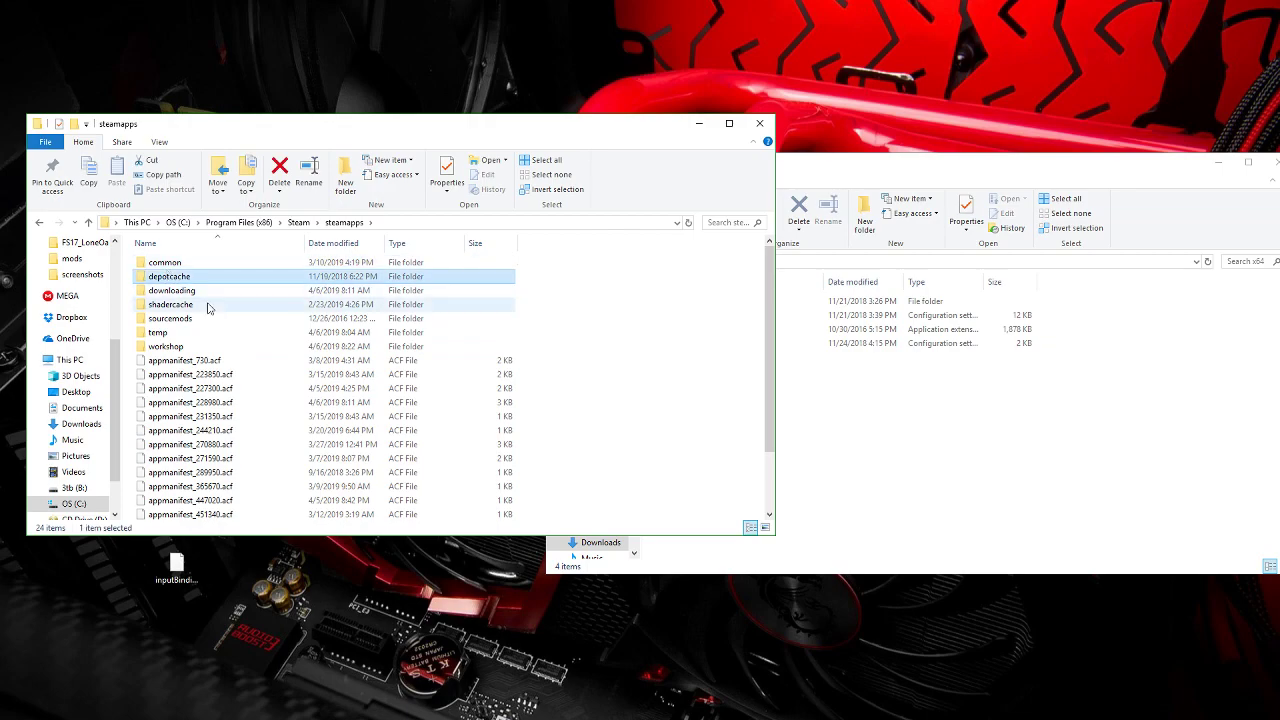
double_click(176, 266)
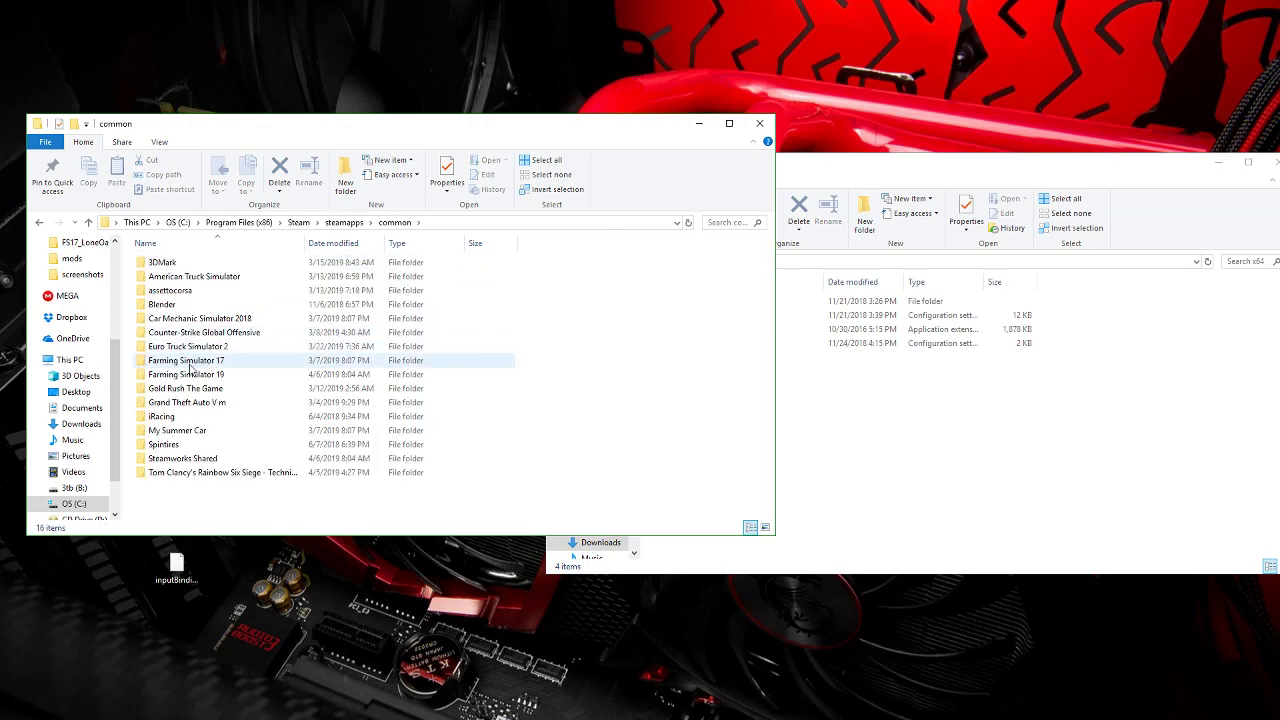
double_click(186, 373)
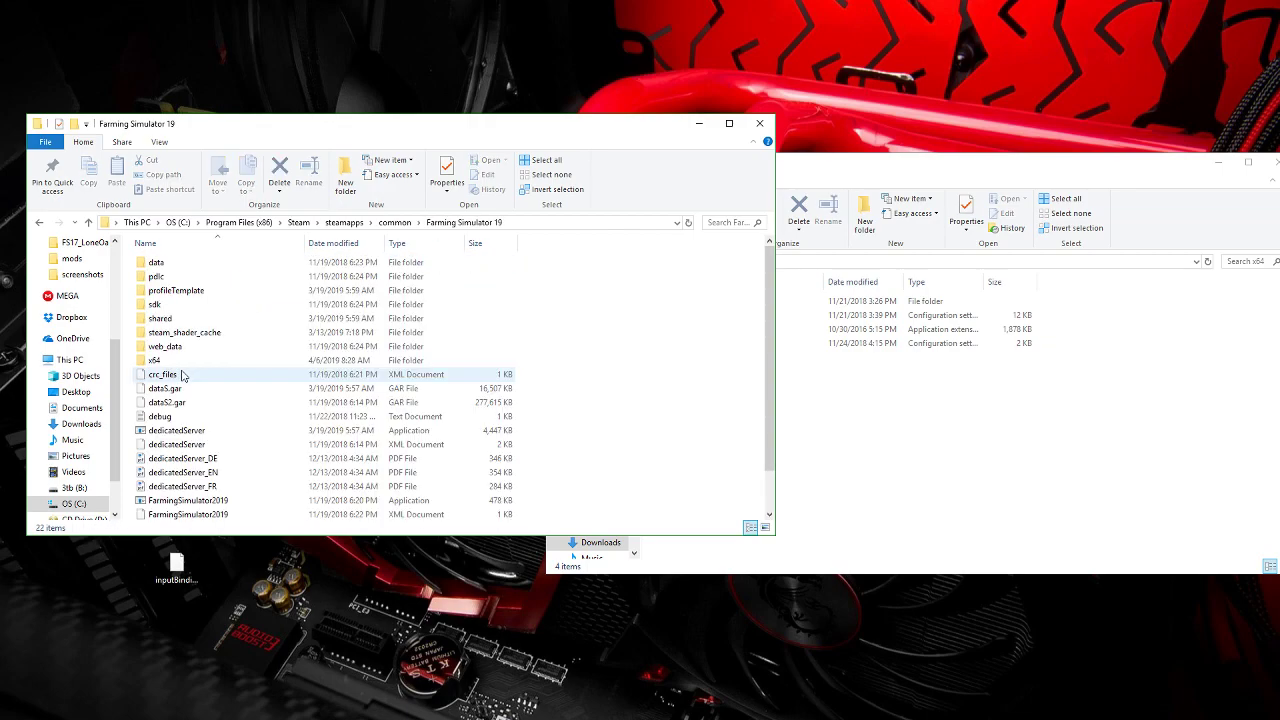
double_click(176, 361)
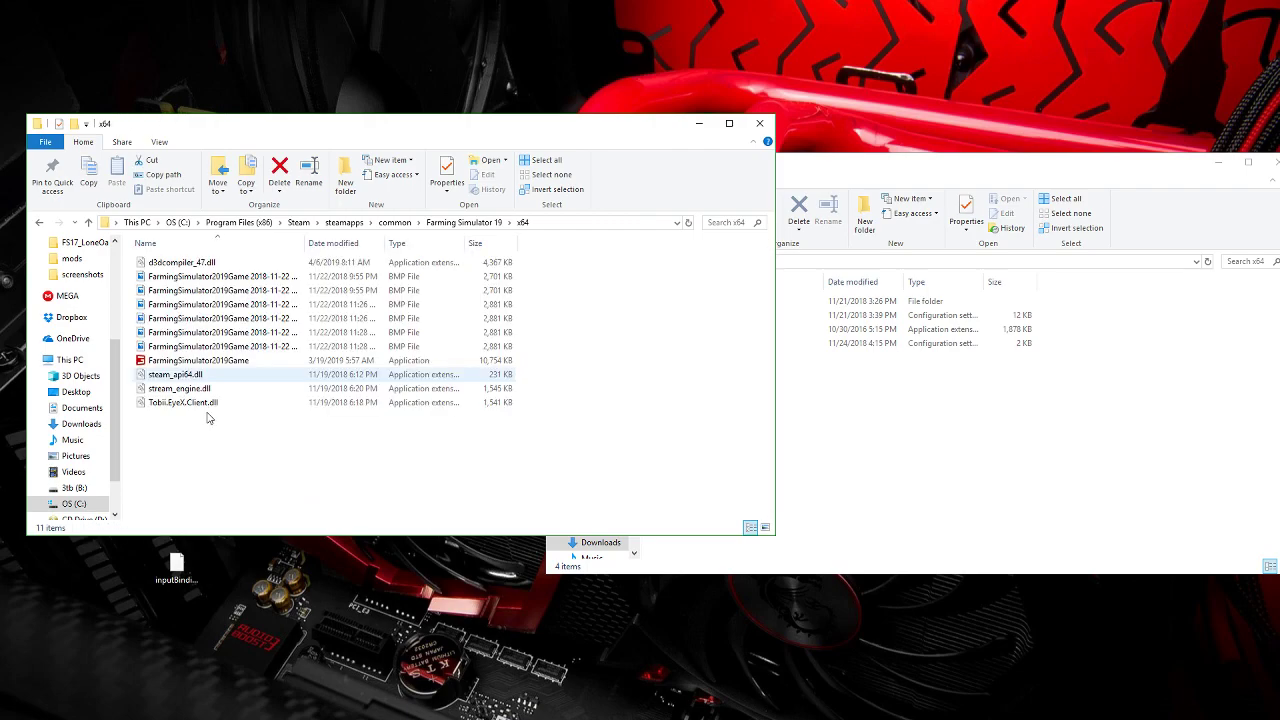
left_click(208, 418)
left_click_drag(201, 475, 230, 493)
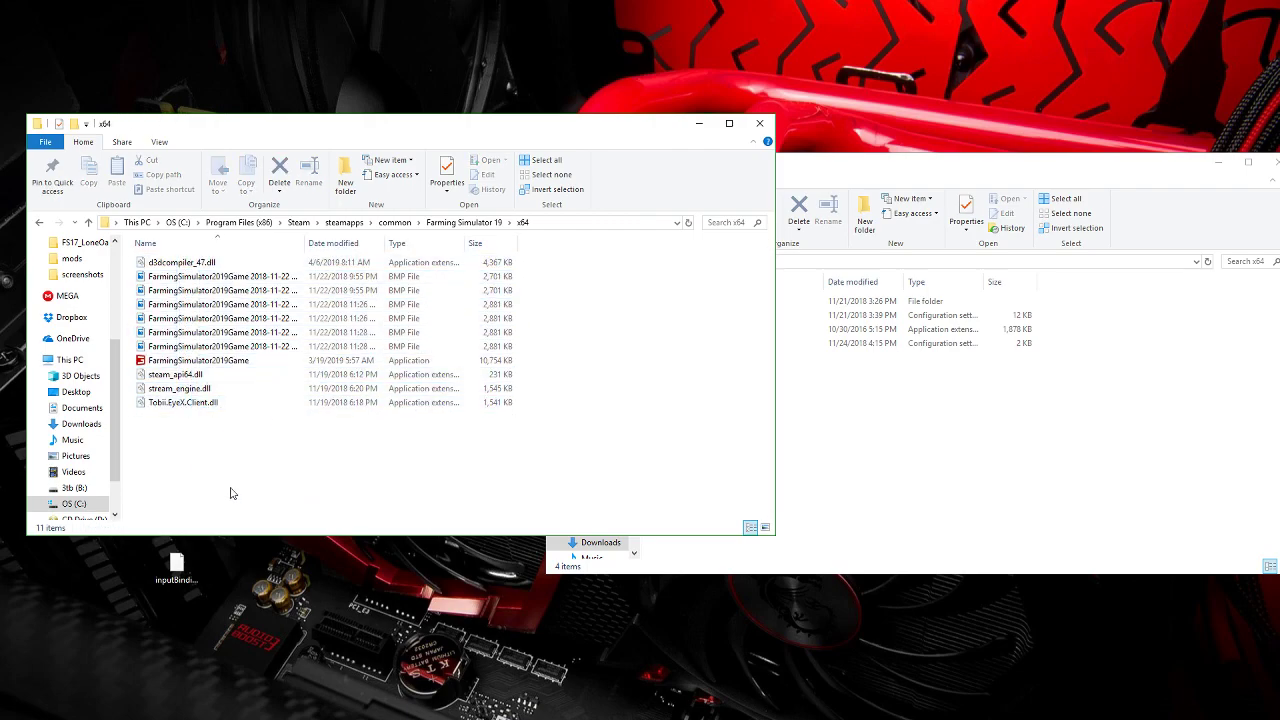
left_click_drag(127, 257, 347, 469)
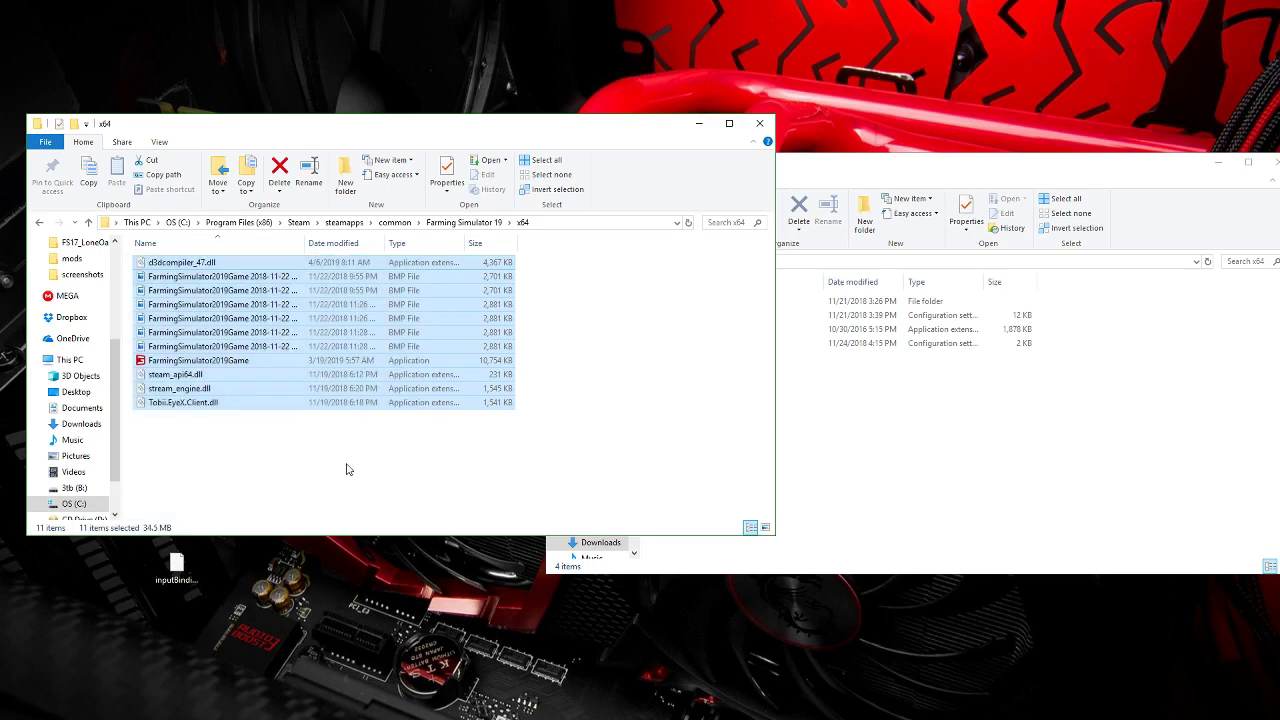
left_click(347, 469)
Step: Copy reshade-shaders, config, opengl32.dll and opengl32 from the extracted x64 folder into the Farming Simulator 19 x64 folder
left_click(920, 467)
left_click_drag(690, 410, 728, 295)
right_click(715, 328)
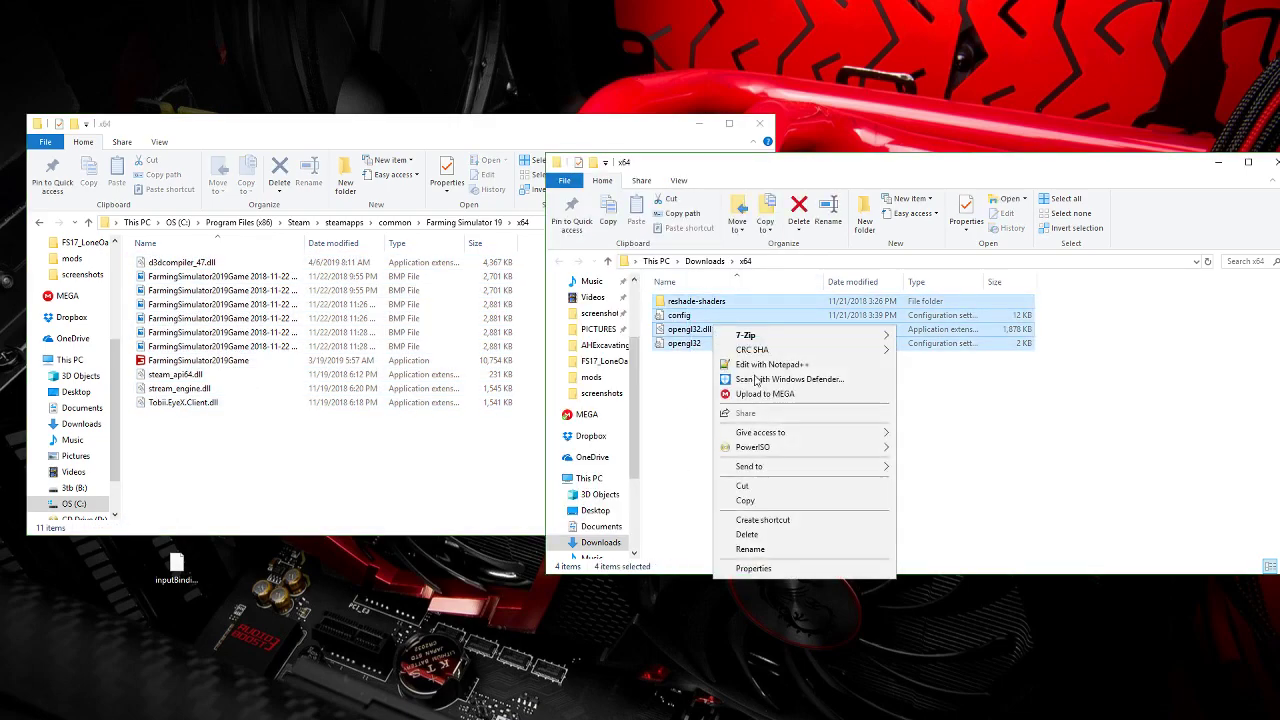
left_click(745, 500)
right_click(400, 480)
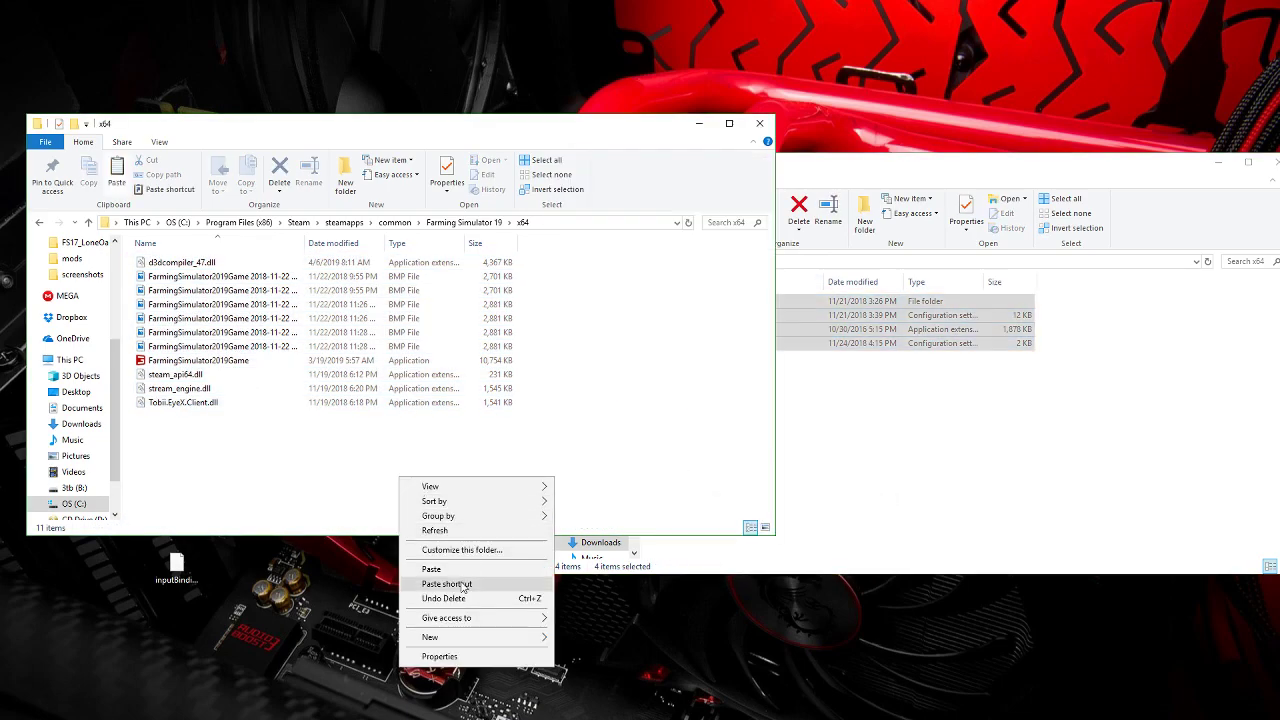
left_click(432, 568)
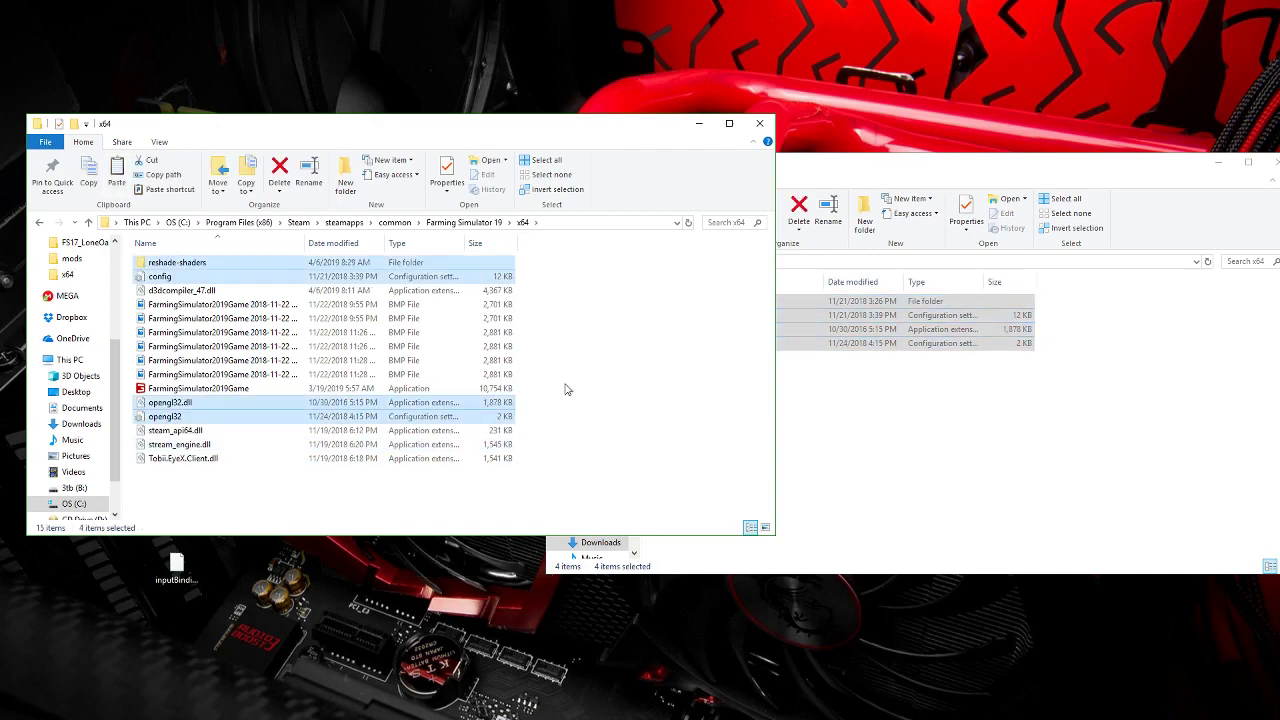
left_click(677, 473)
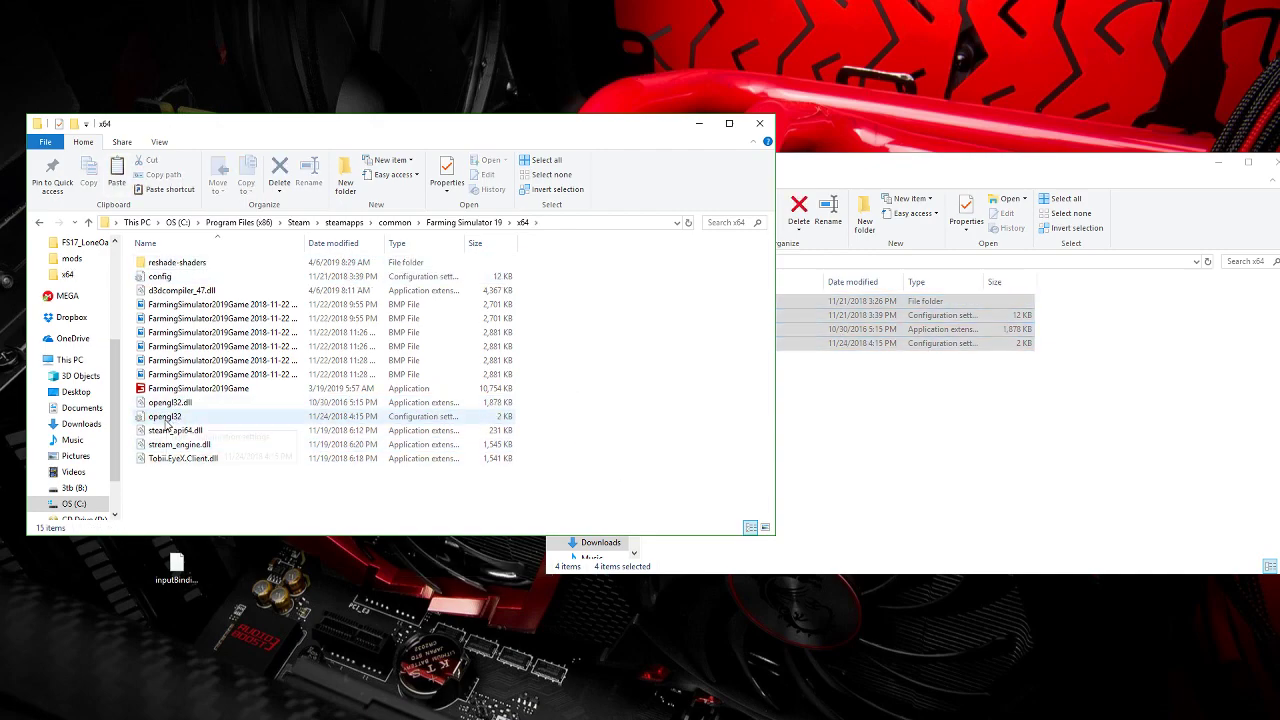
Step: Check the contents of the copied reshade-shaders folder and return to the Farming Simulator 19 x64 folder
left_click(160, 264)
double_click(160, 264)
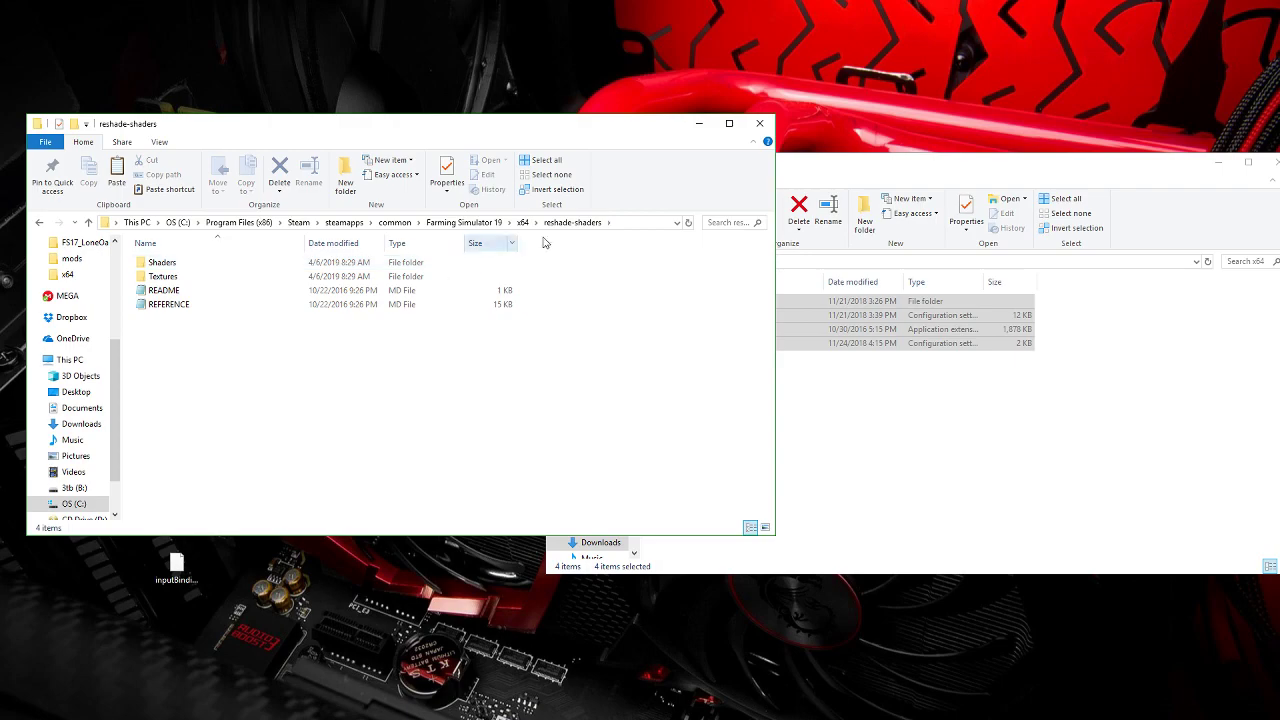
left_click(522, 222)
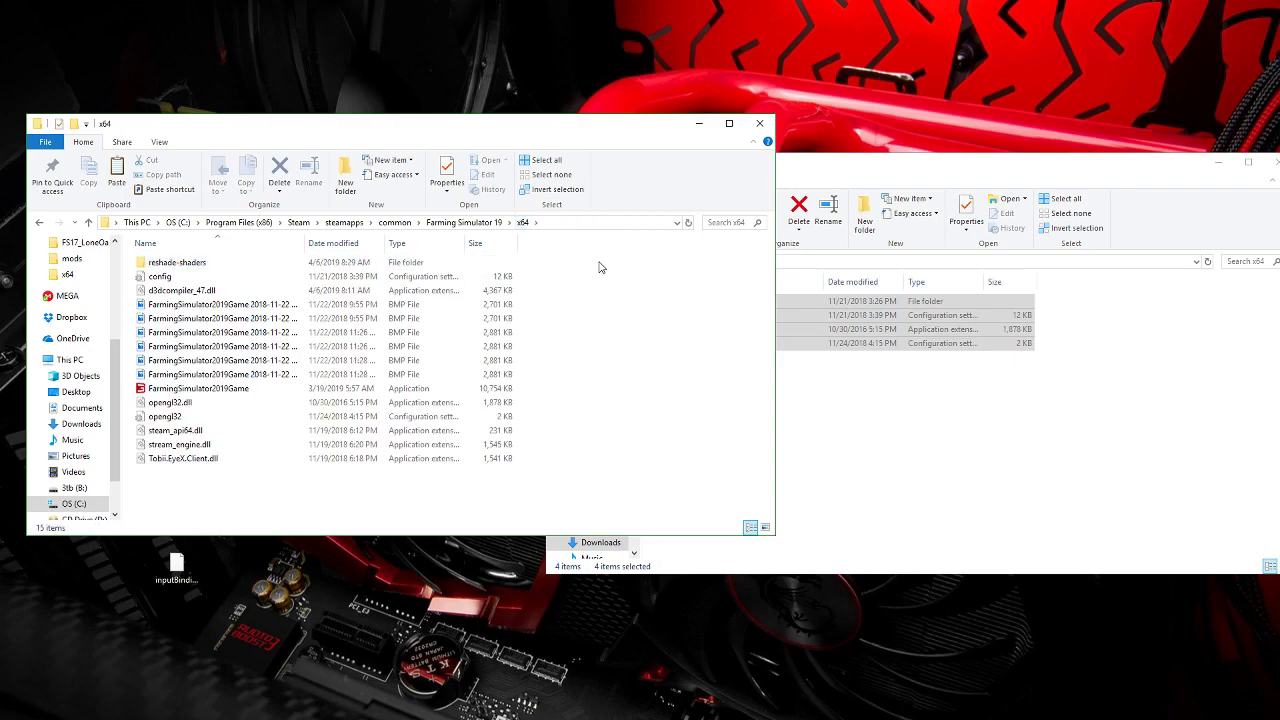
Step: Copy the full path of the Farming Simulator 19 x64 folder
left_click(567, 221)
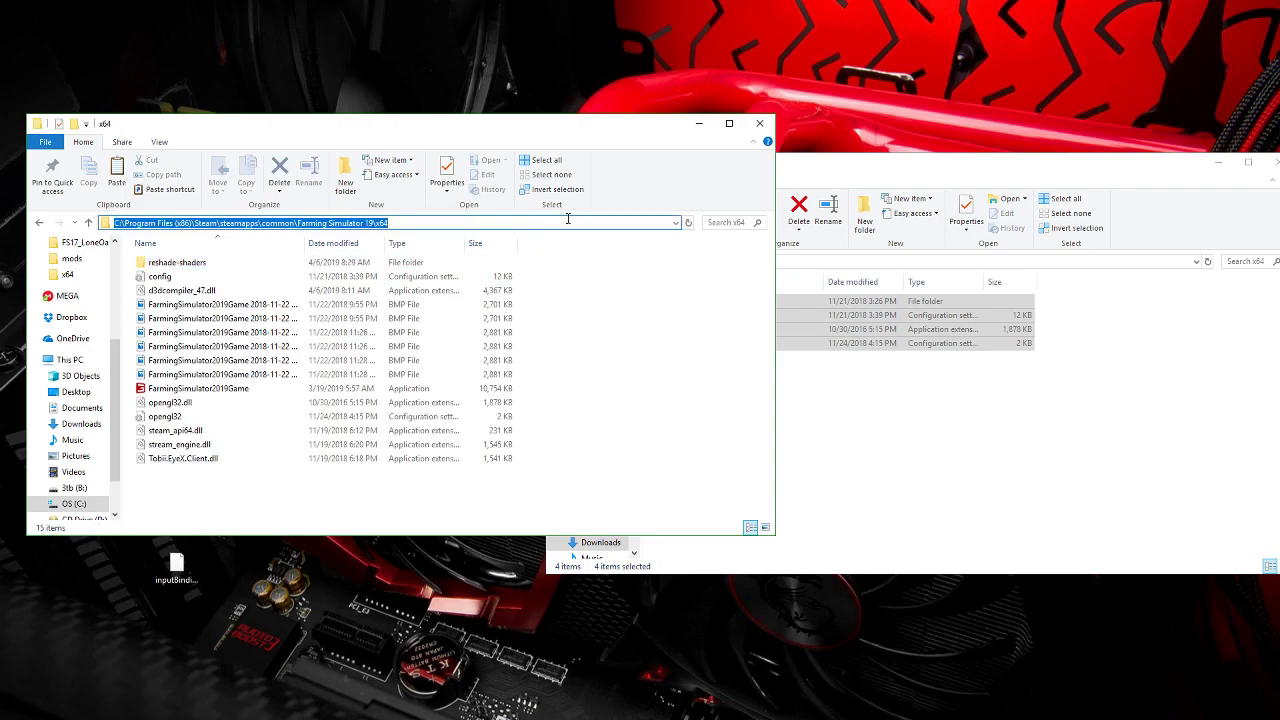
right_click(472, 225)
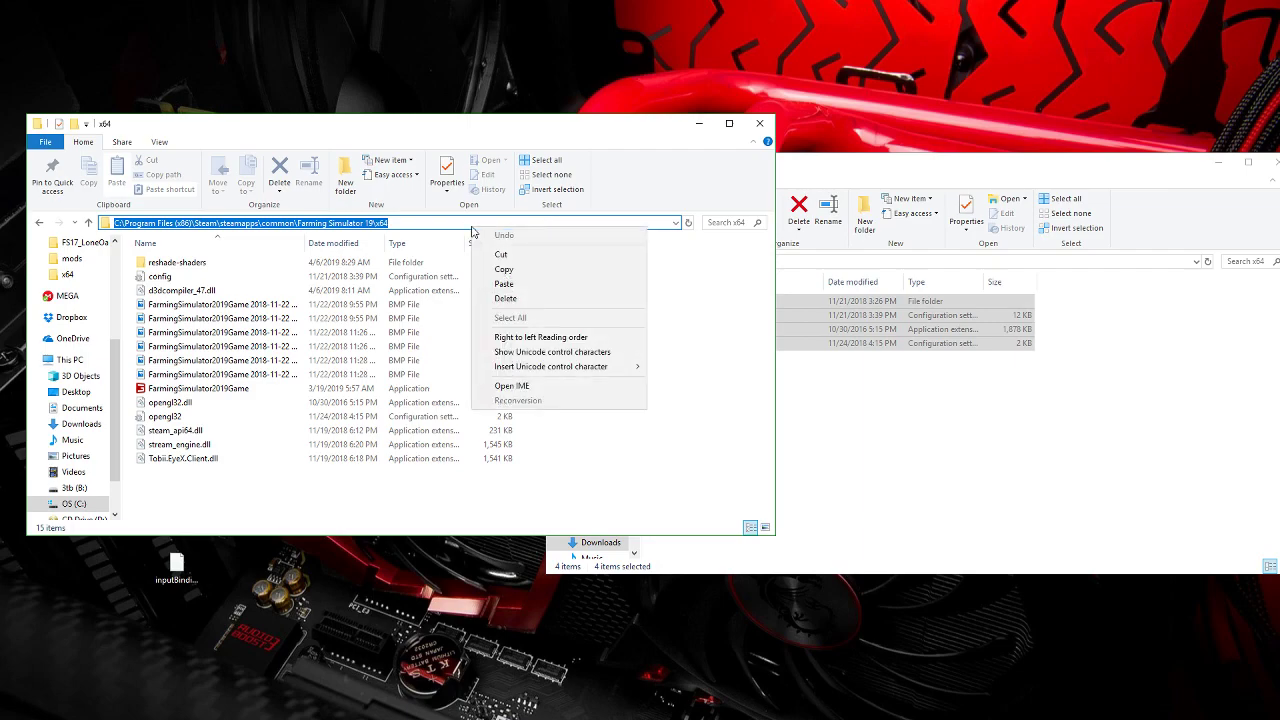
left_click(503, 270)
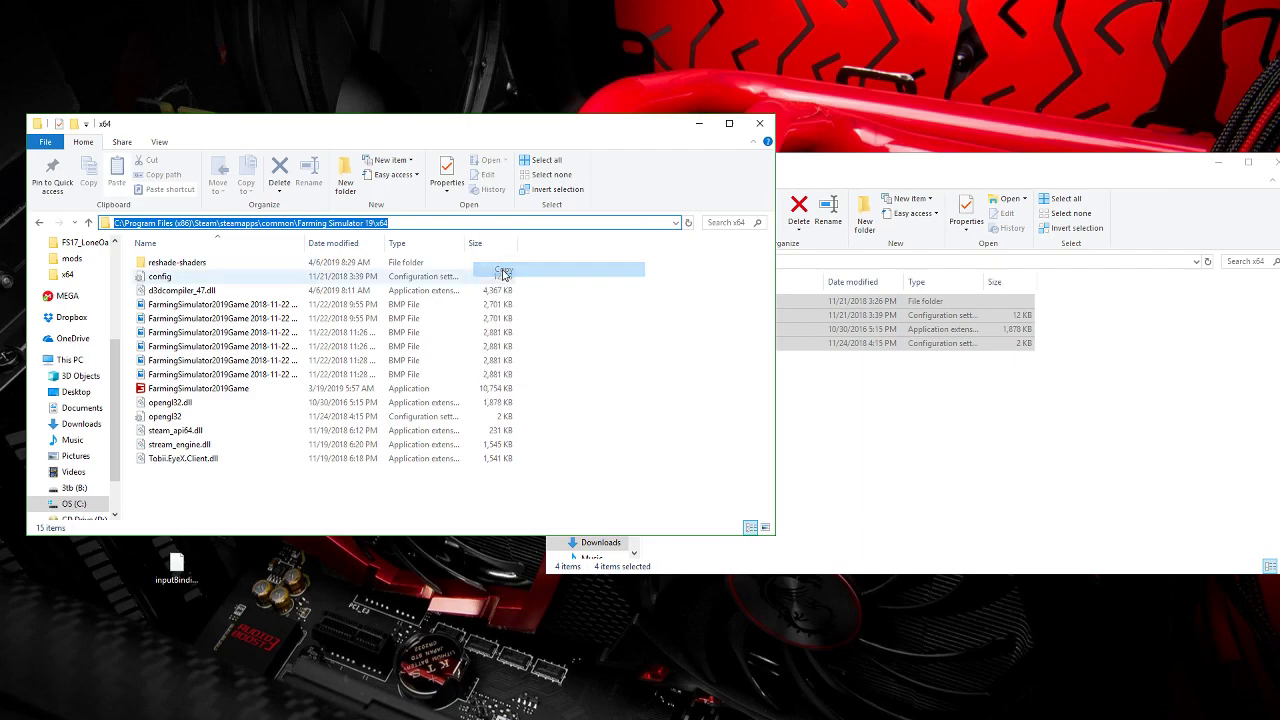
Step: Open the opengl32 configuration file from the game's x64 folder in Notepad++ and reload its modified version
left_click(155, 418)
right_click(155, 420)
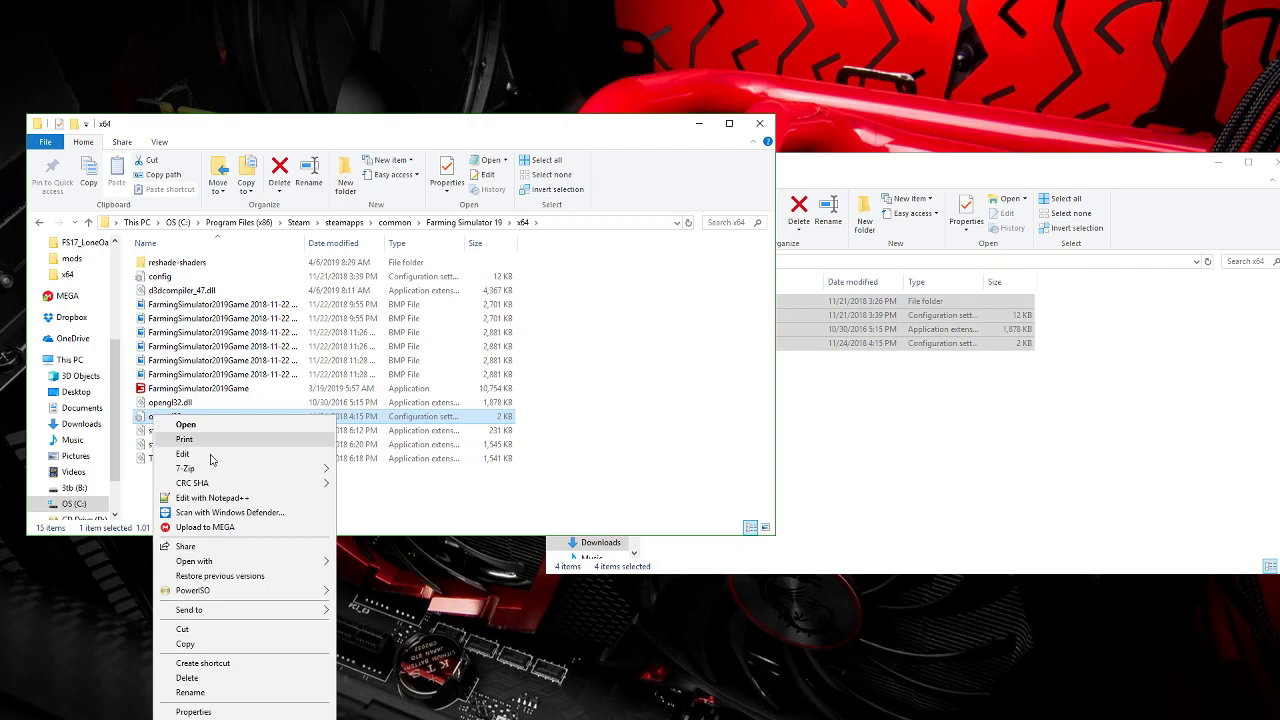
left_click(197, 498)
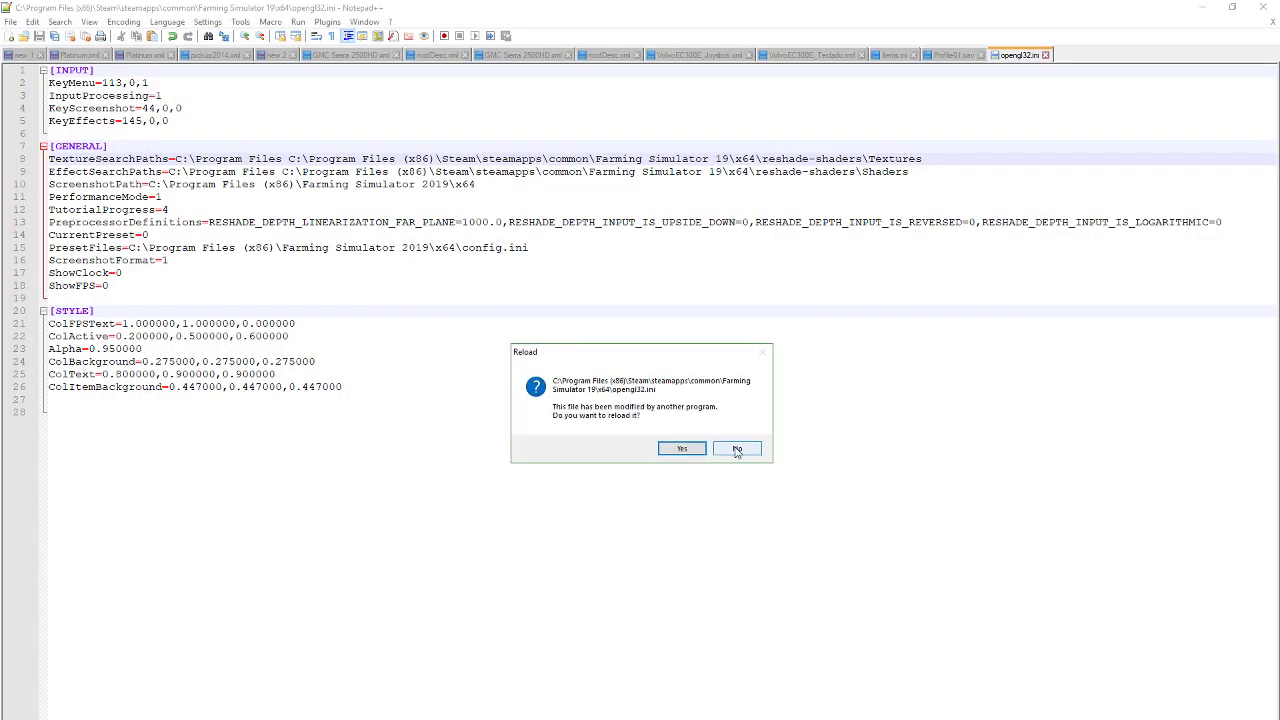
left_click(677, 449)
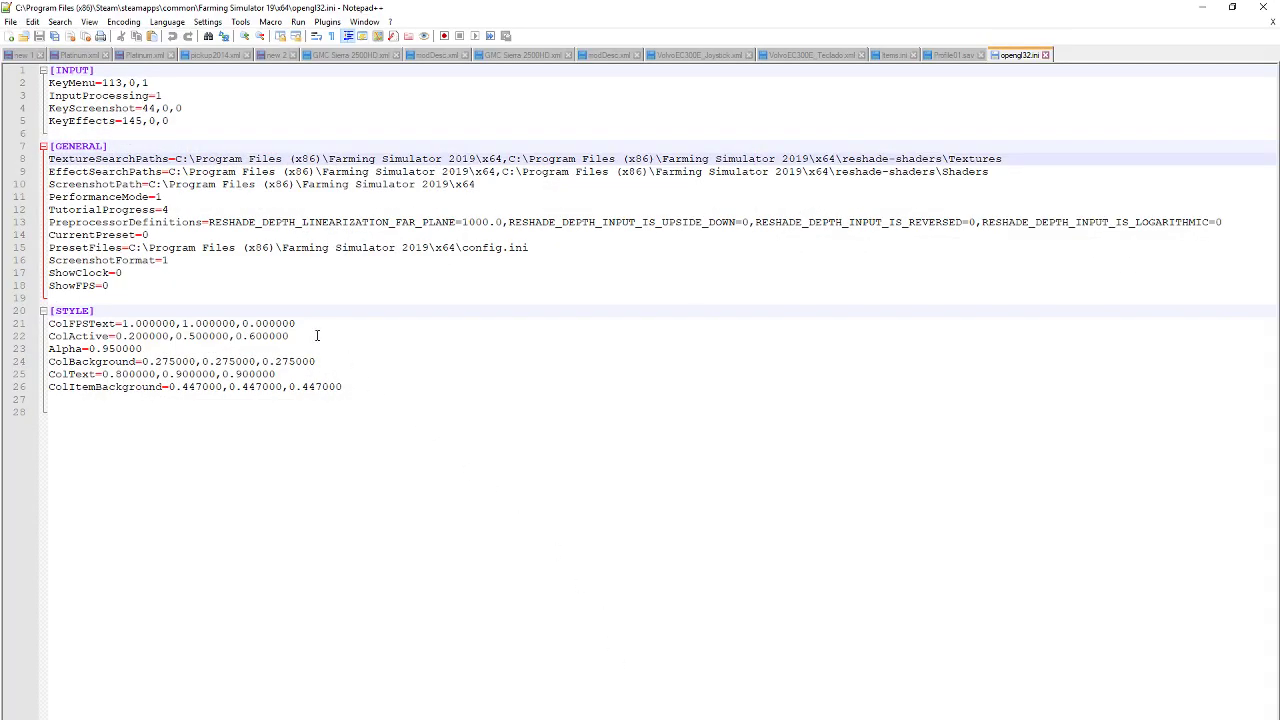
Step: Set TextureSearchPaths to C:\Program Files (x86)\Steam\steamapps\common\Farming Simulator 19\x64\reshade-shaders\Textures, removing the leftover C:\Program Files prefix
left_click(291, 158)
left_click_drag(291, 158, 385, 150)
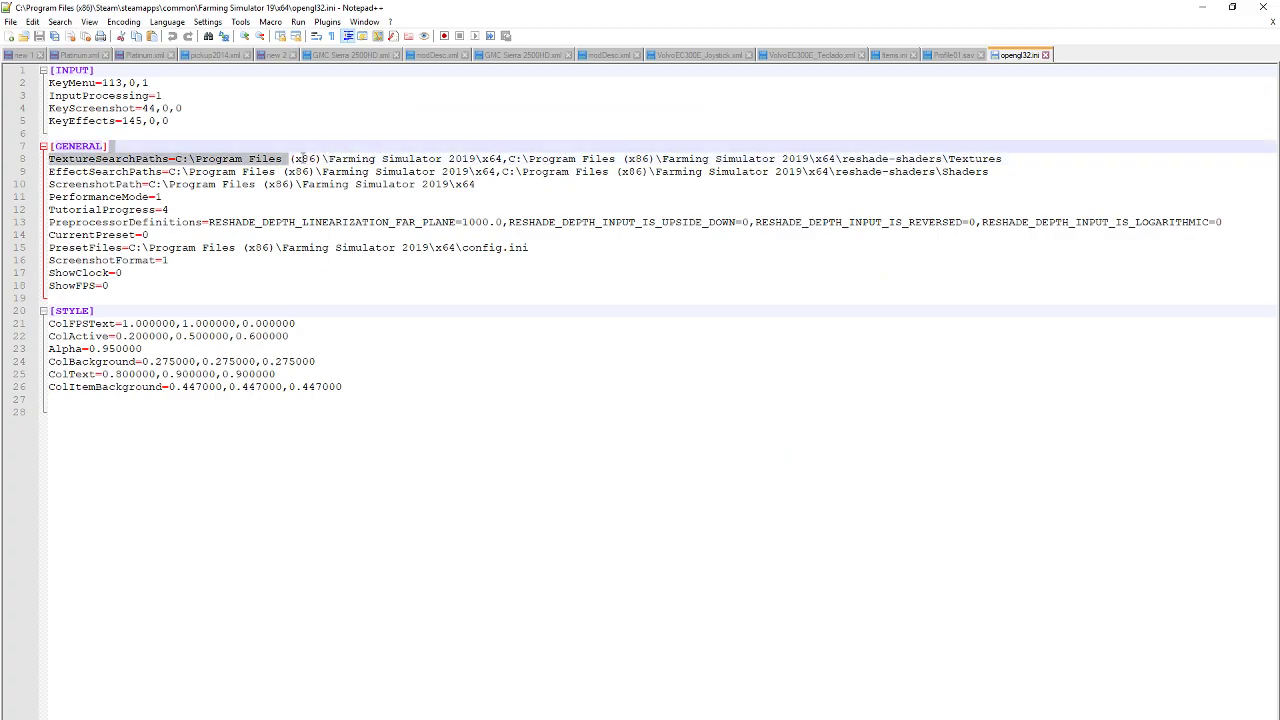
left_click_drag(291, 158, 831, 153)
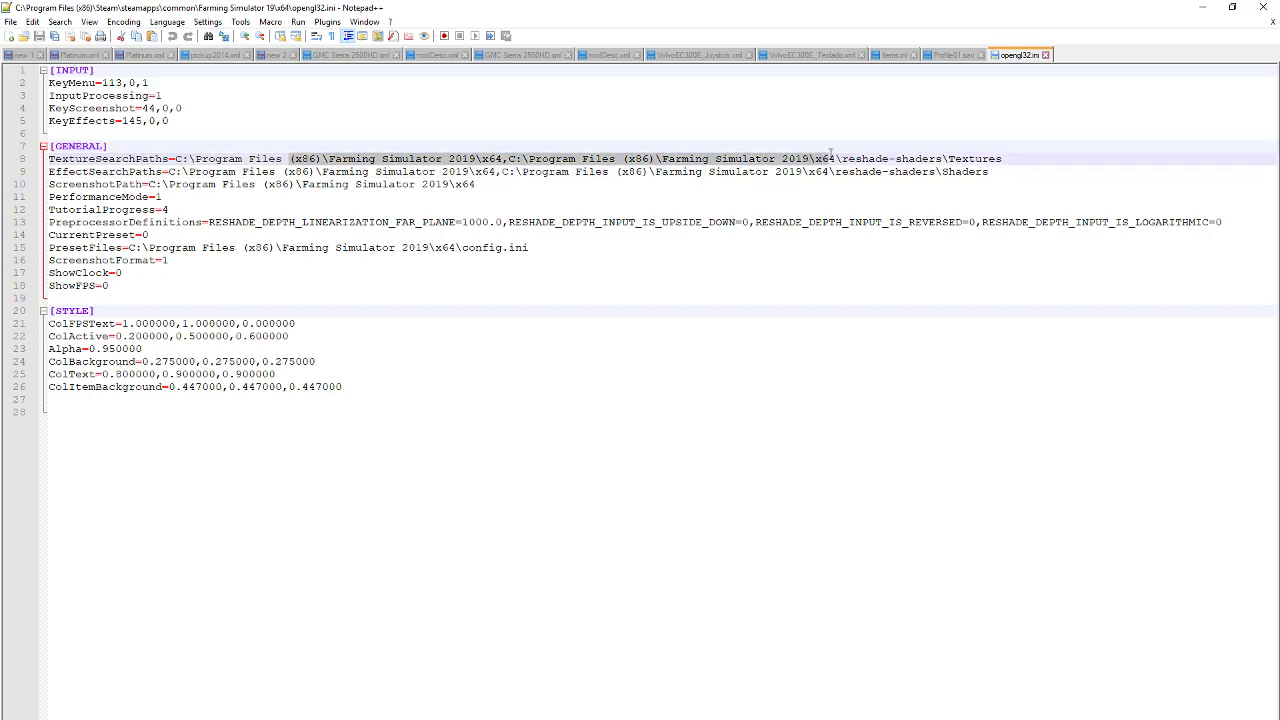
key("ctrl+v")
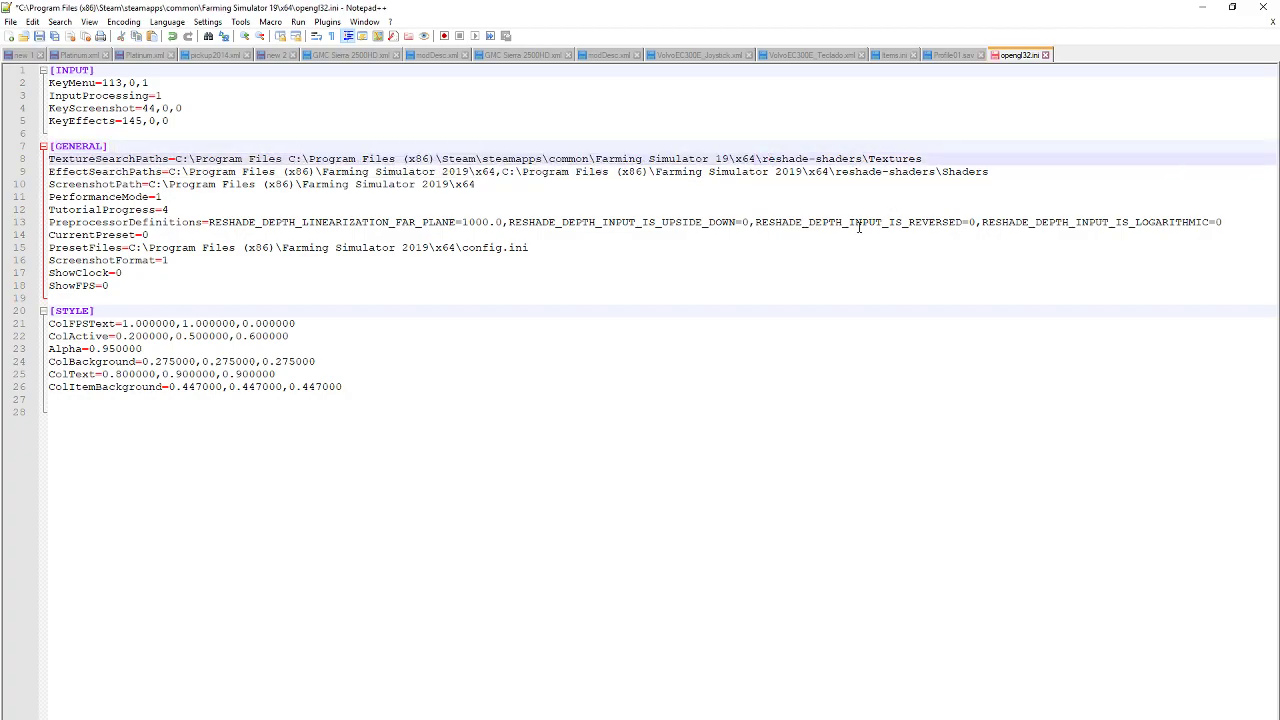
left_click(284, 171)
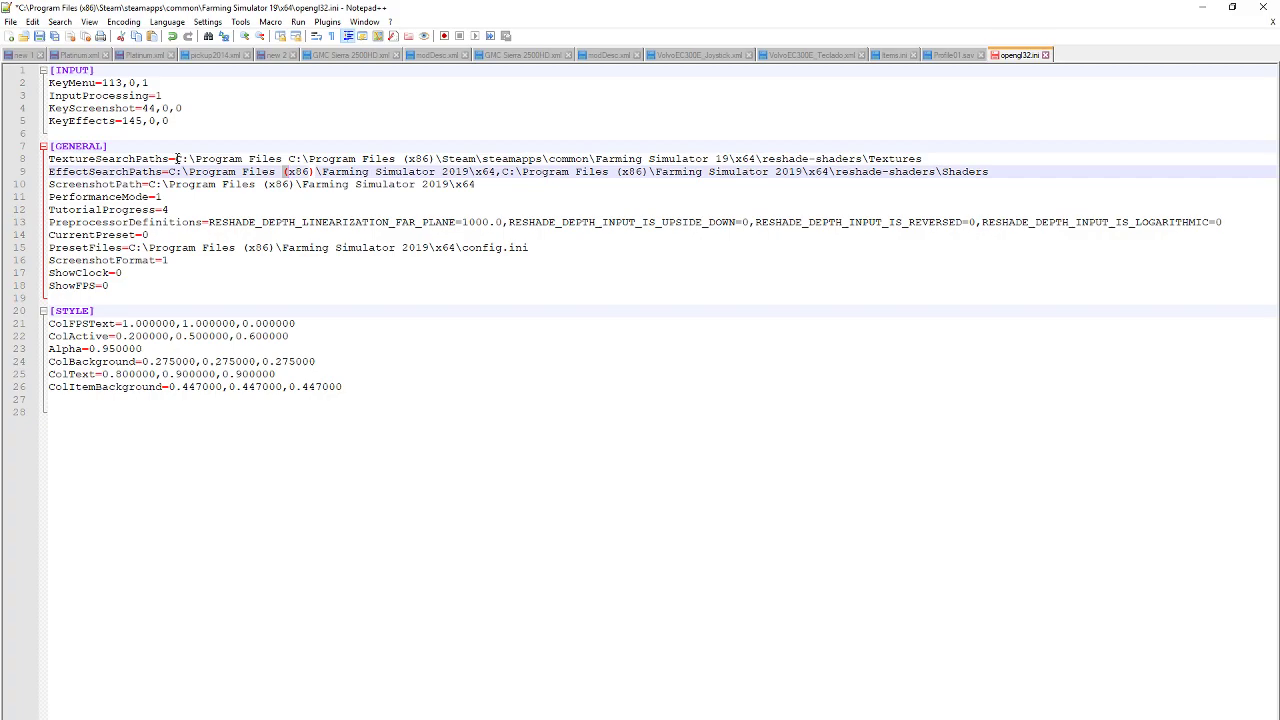
left_click(176, 158)
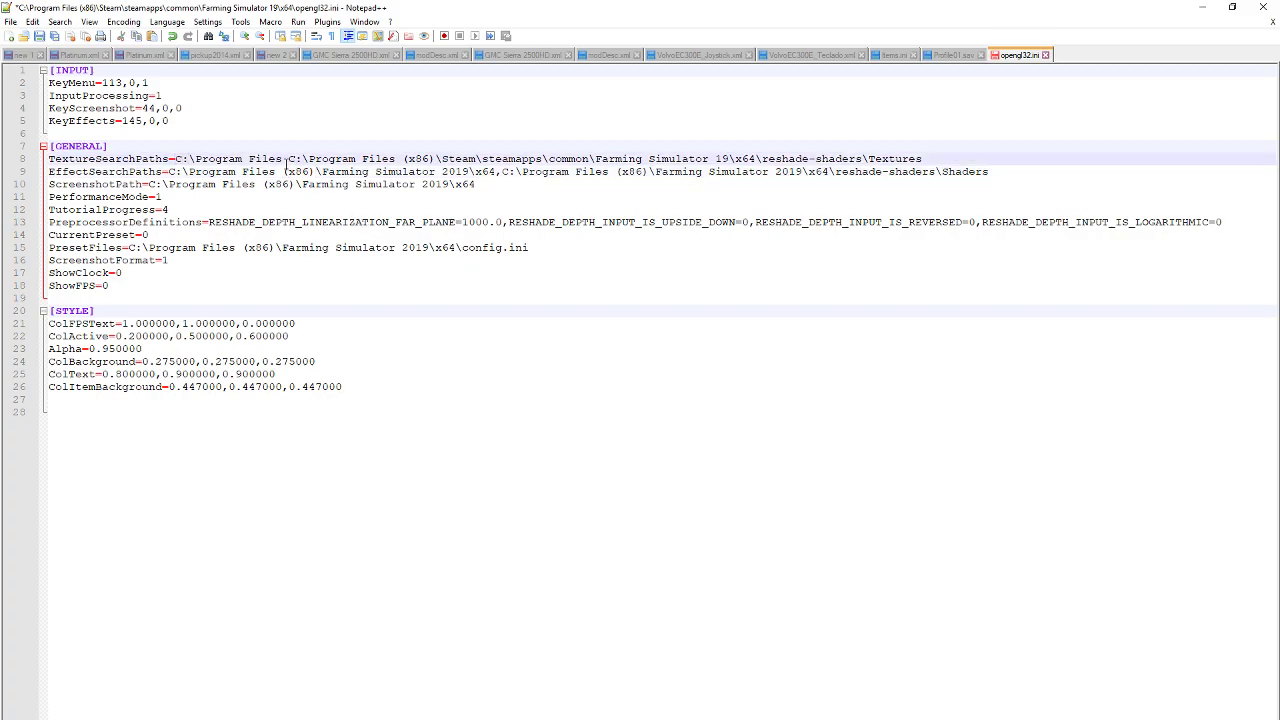
left_click_drag(281, 158, 176, 158)
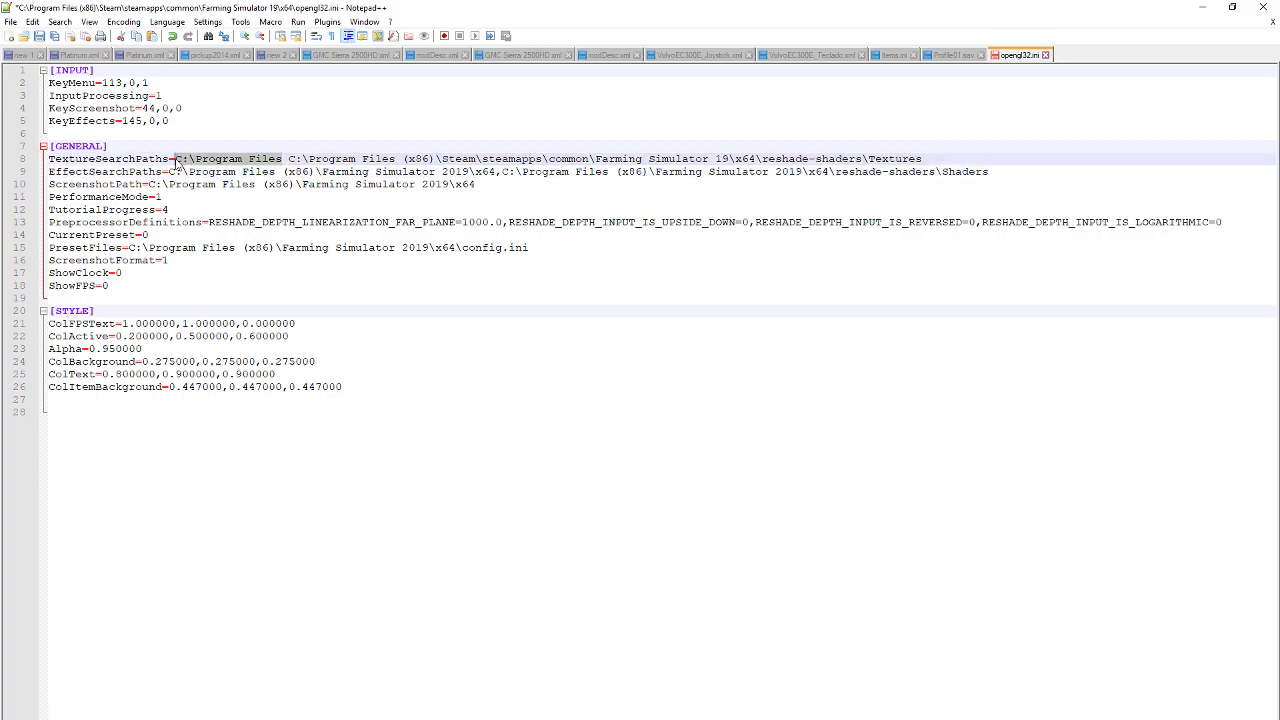
key("Delete")
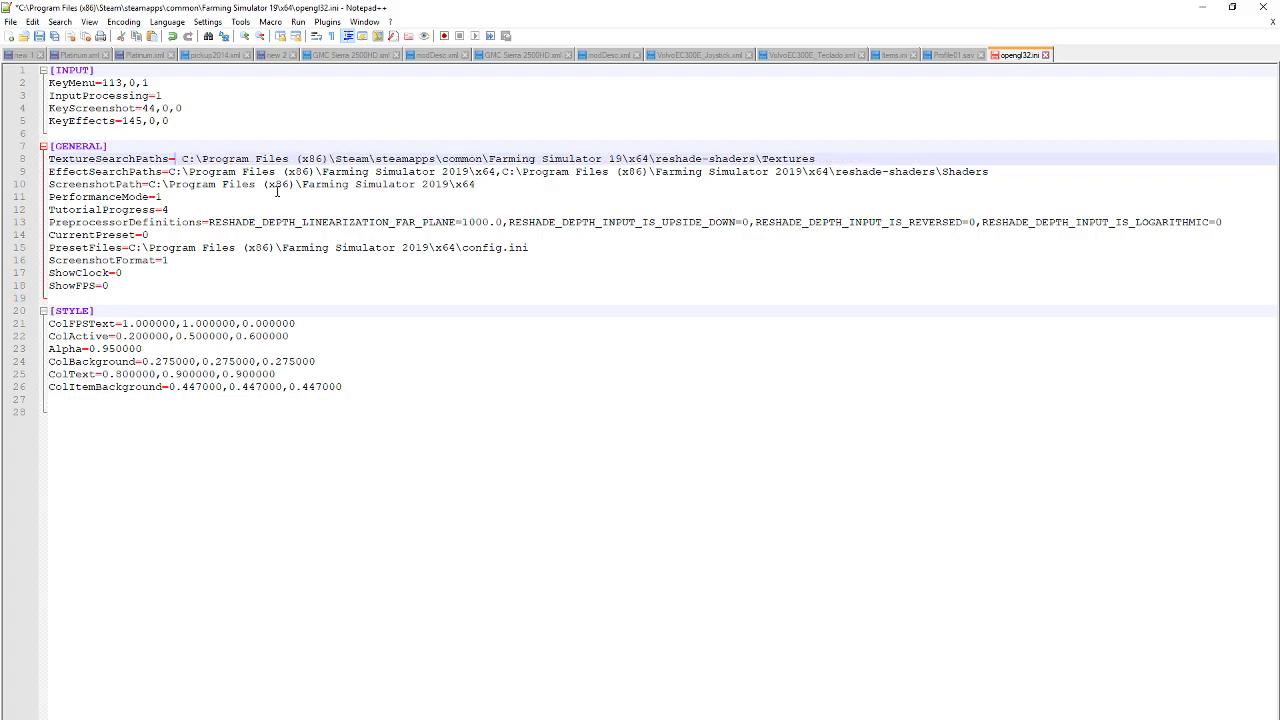
Step: Set EffectSearchPaths to C:\Program Files (x86)\Steam\steamapps\common\Farming Simulator 19\x64\reshade-shaders\Shaders
left_click_drag(277, 172, 171, 172)
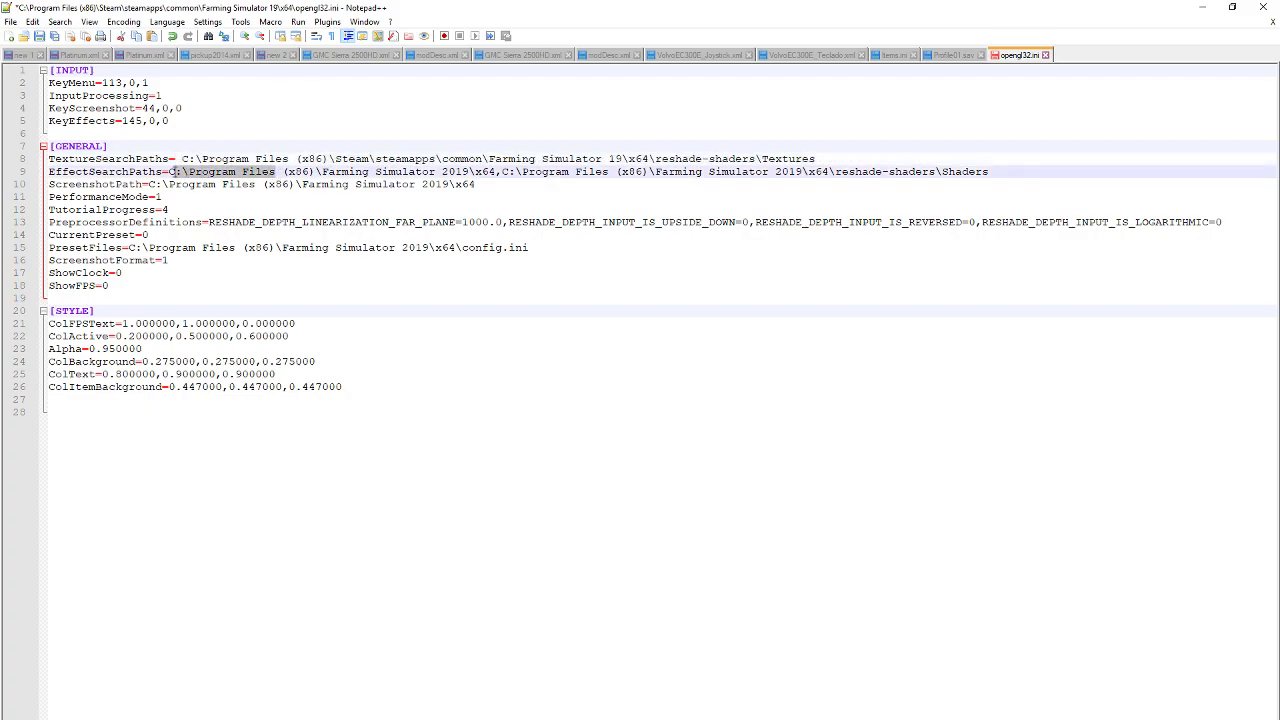
key("Delete")
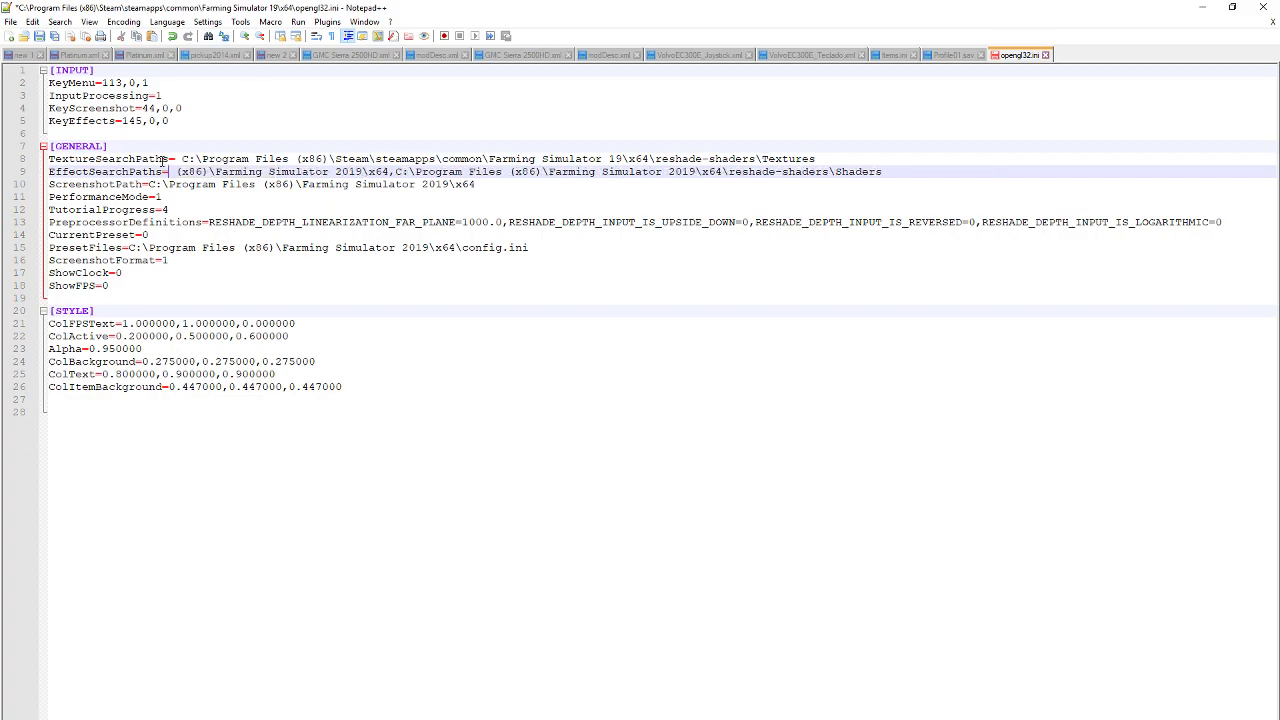
left_click_drag(177, 172, 719, 172)
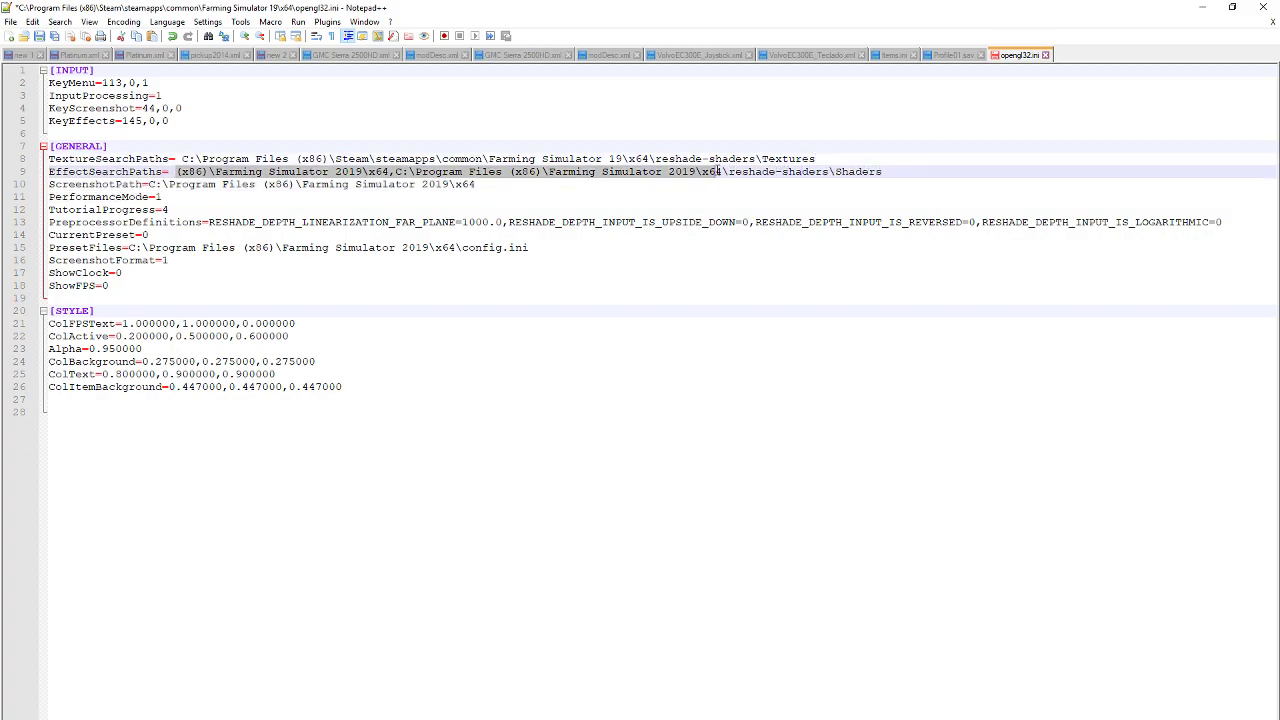
type("C:\\Program Files (x86)\\Steam\\steamapps\\common\\Farming Simulator 19\\x64")
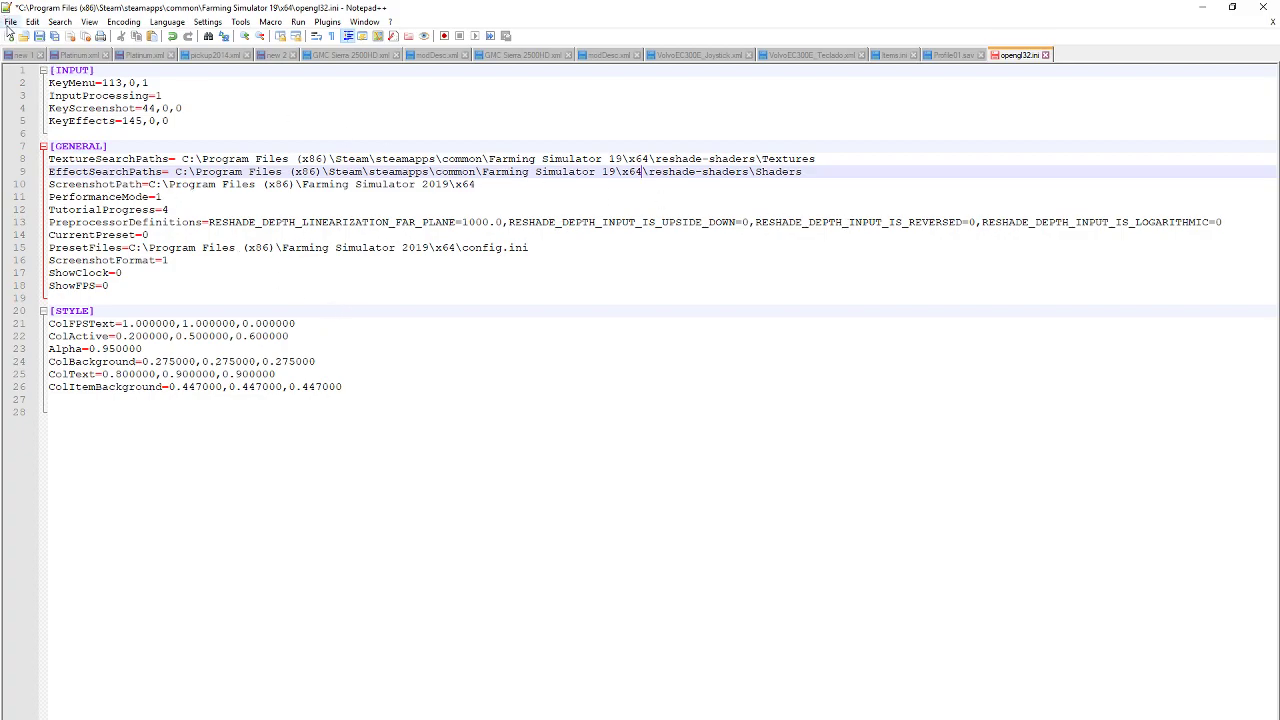
Step: Save and close opengl32.ini, and minimise Notepad++
left_click(10, 22)
left_click(24, 112)
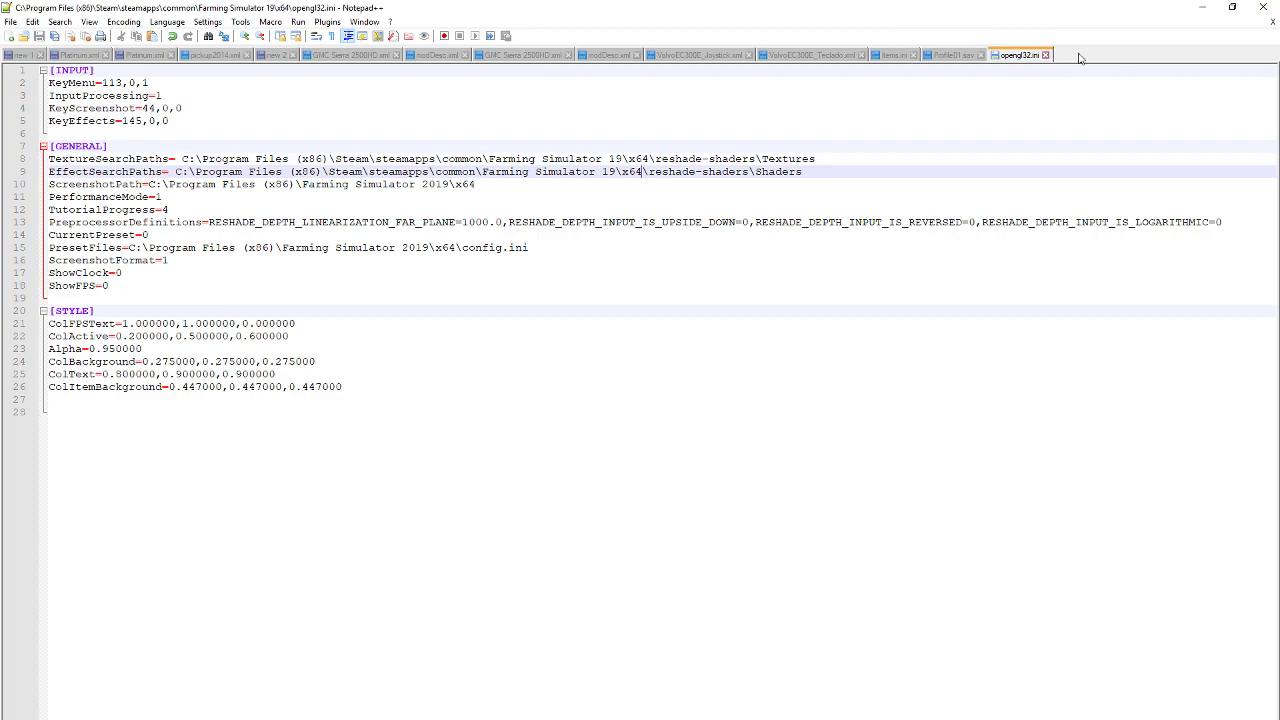
left_click(1045, 55)
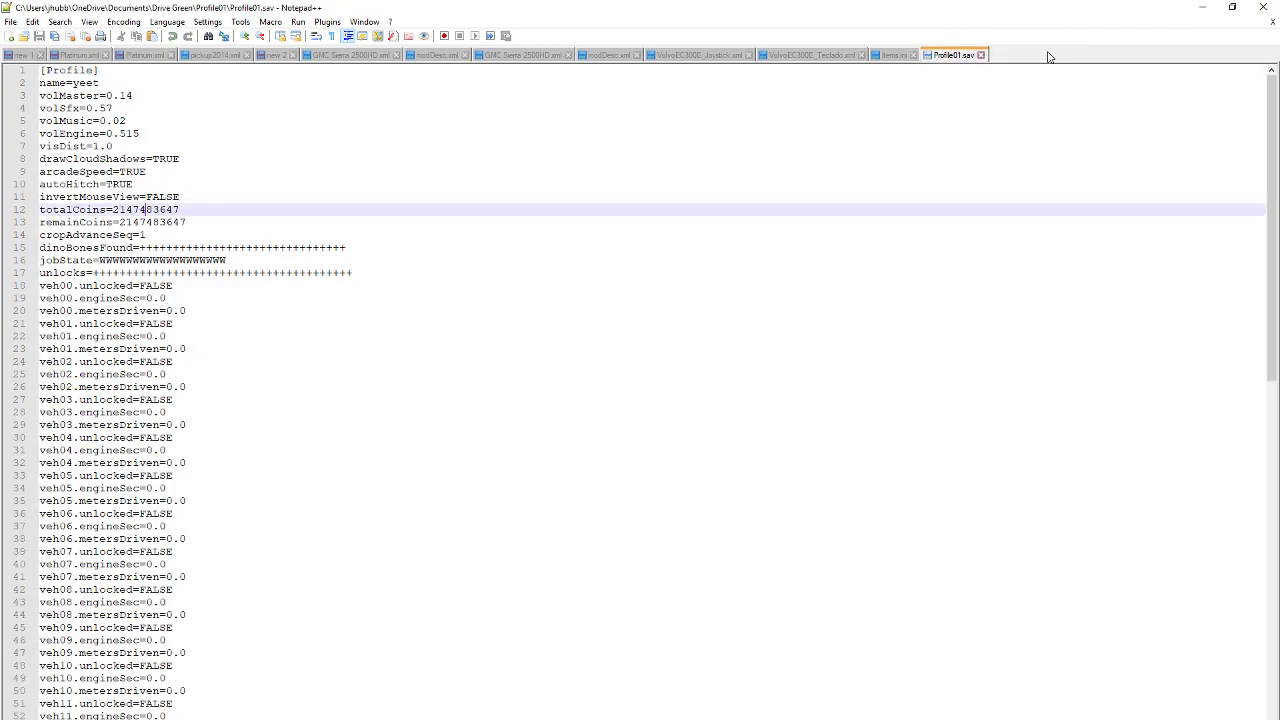
left_click(1201, 7)
Step: Close the extracted x64 window from Downloads, keeping the game's x64 folder open
left_click(849, 484)
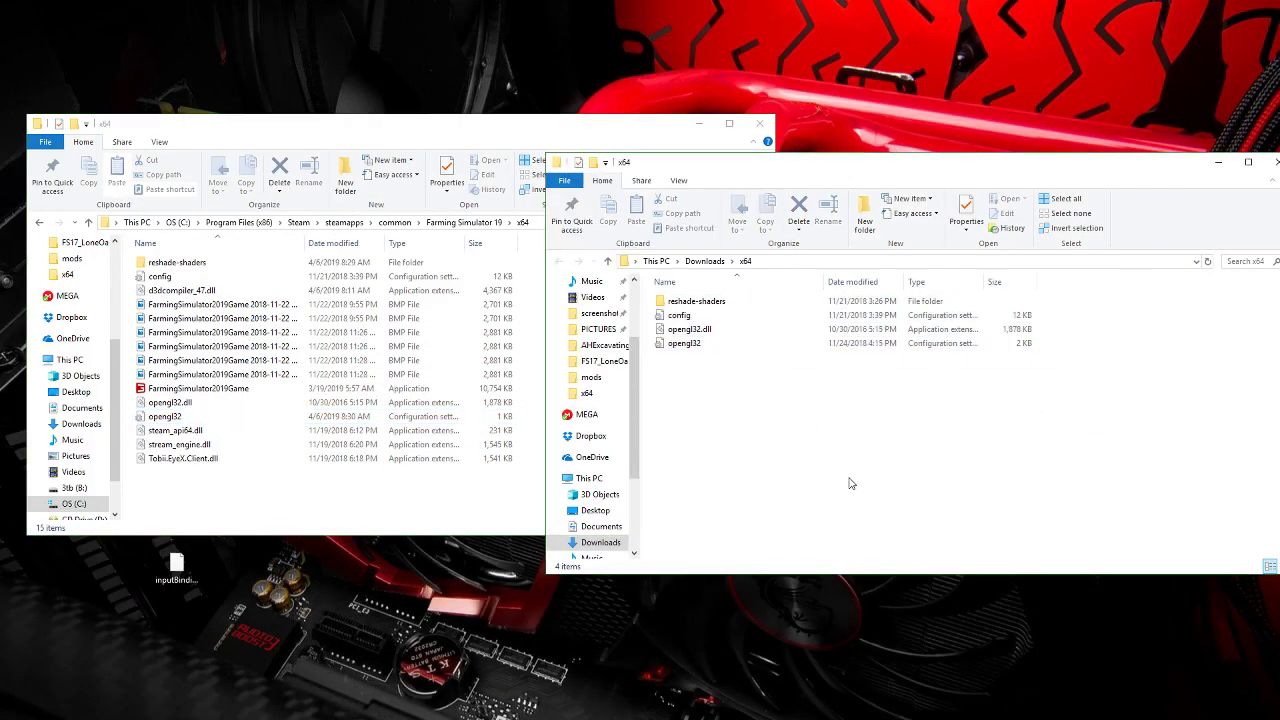
left_click(706, 262)
left_click(1274, 162)
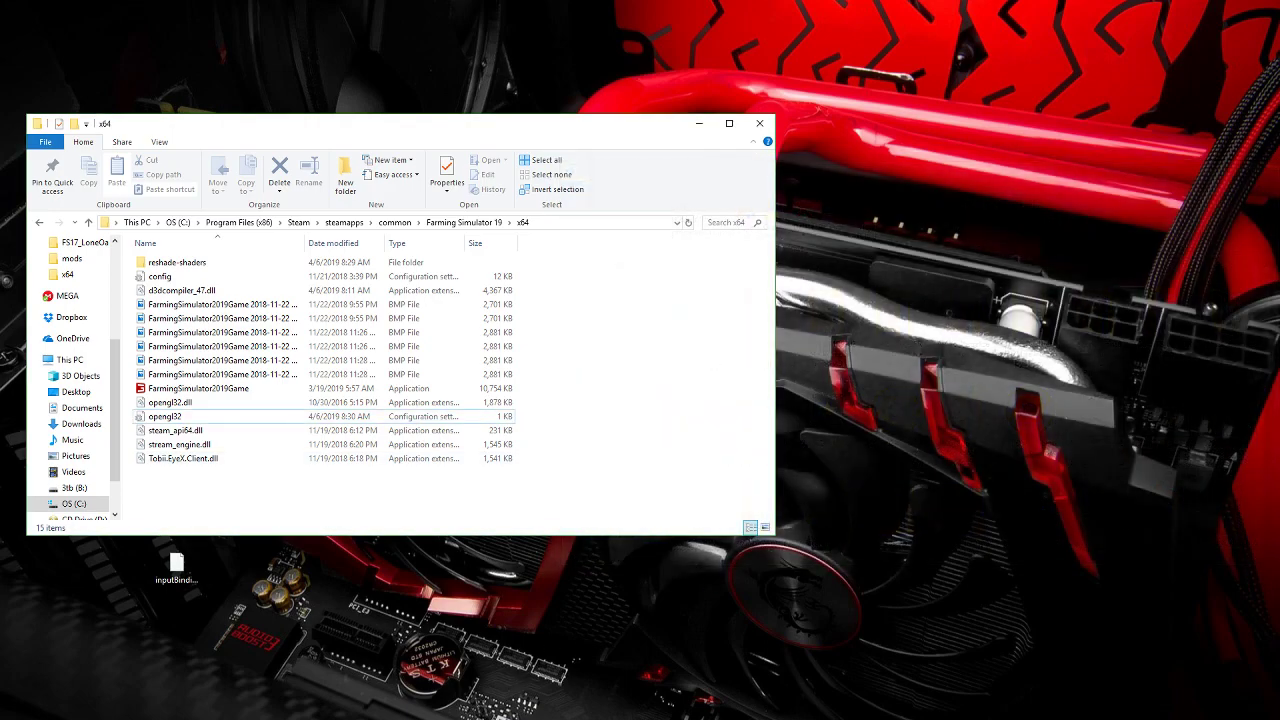
Step: Switch to Farming Simulator 19 and open the ReShade overlay on the main menu
left_click(376, 715)
left_click_drag(133, 128, 329, 146)
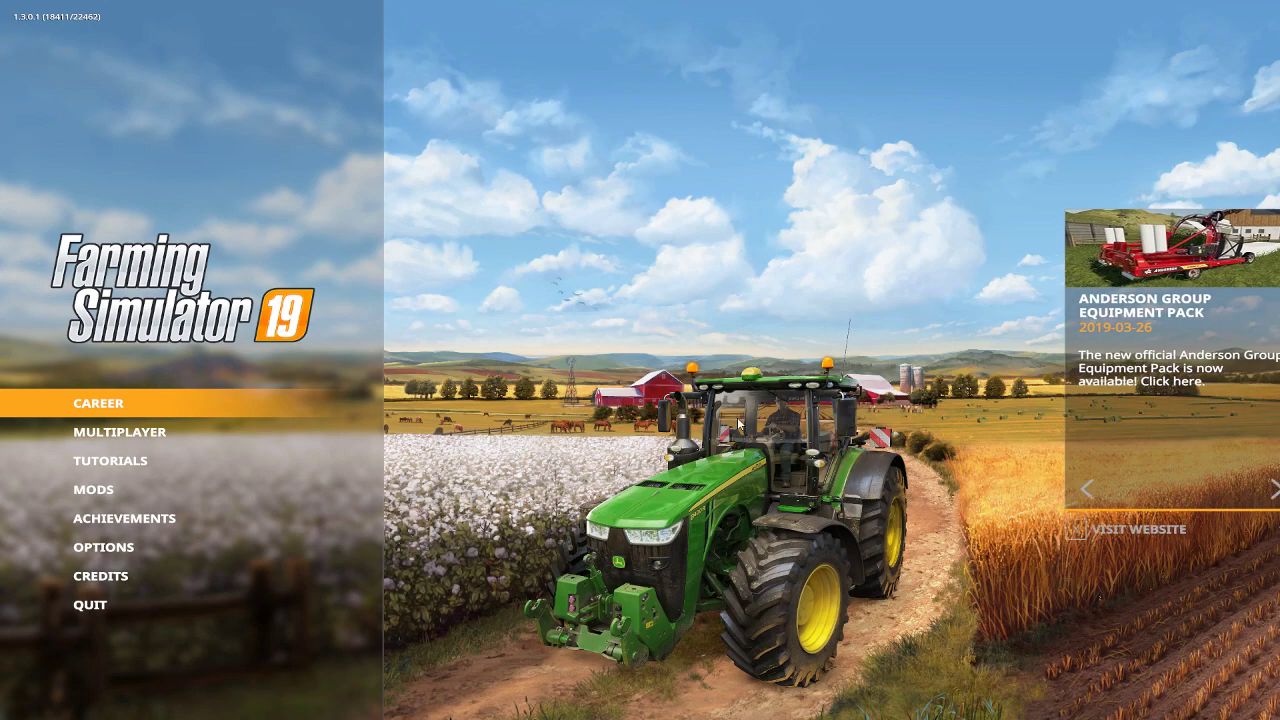
key("Home")
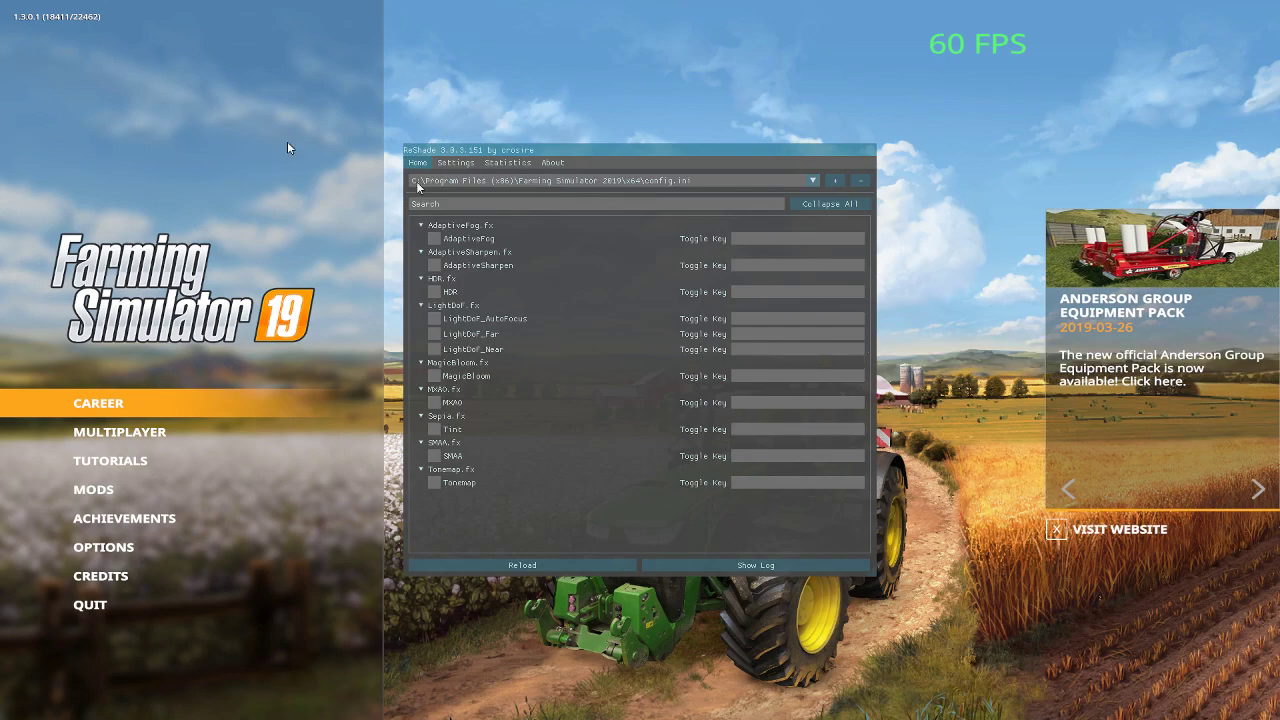
Step: Try AdaptiveFog and LightDoF_Far without keeping them, and enable the HDR and LightDoF_AutoFocus effects
left_click(438, 241)
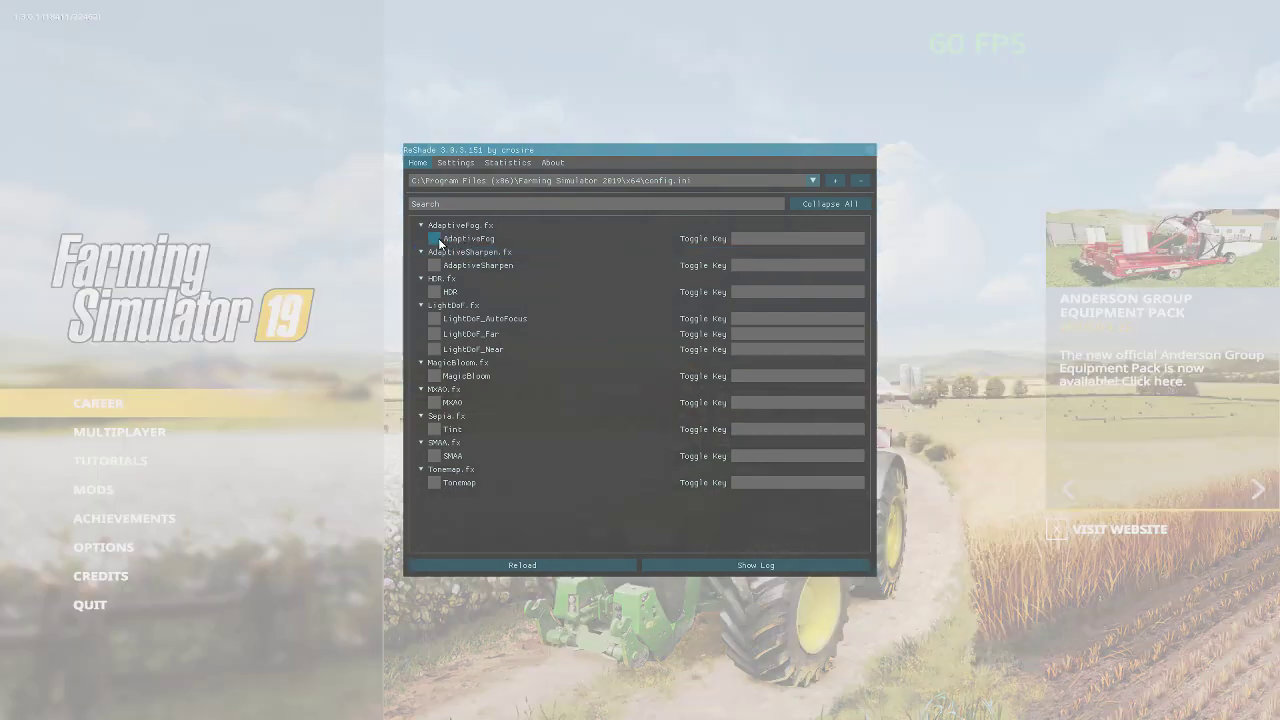
left_click(438, 241)
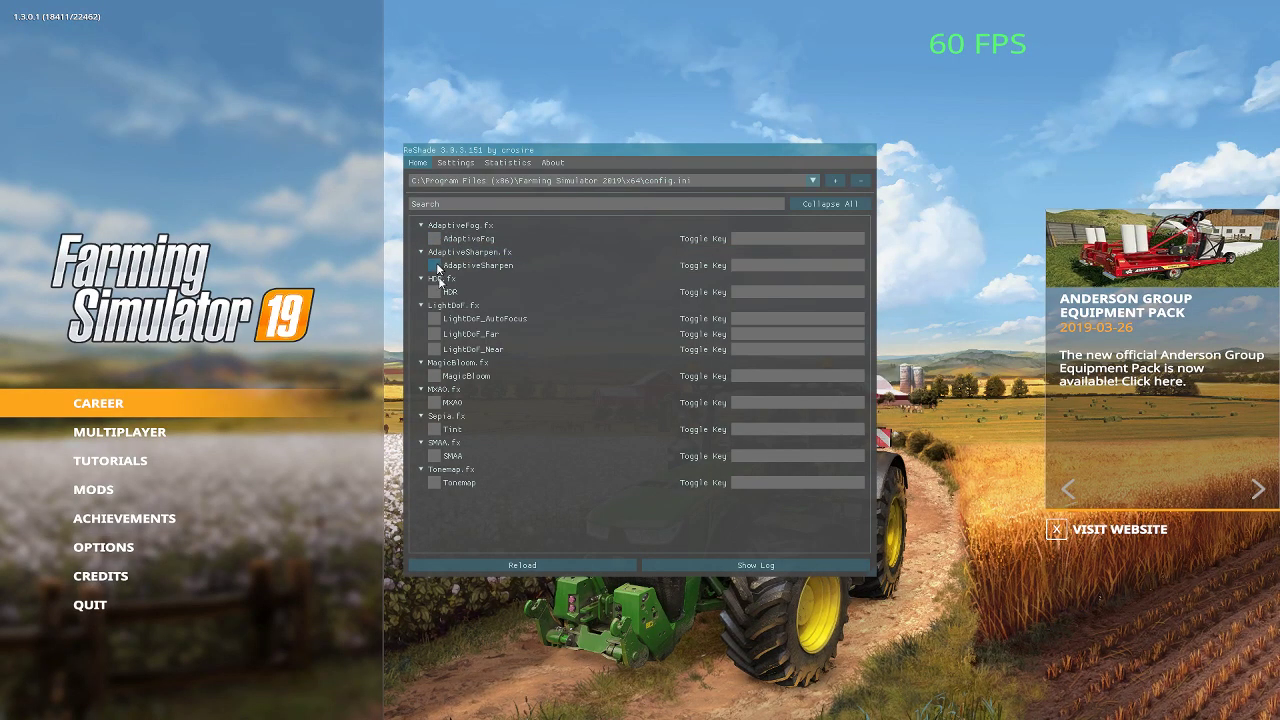
left_click(435, 292)
left_click(437, 292)
left_click(437, 333)
left_click(437, 333)
left_click(440, 319)
left_click(437, 292)
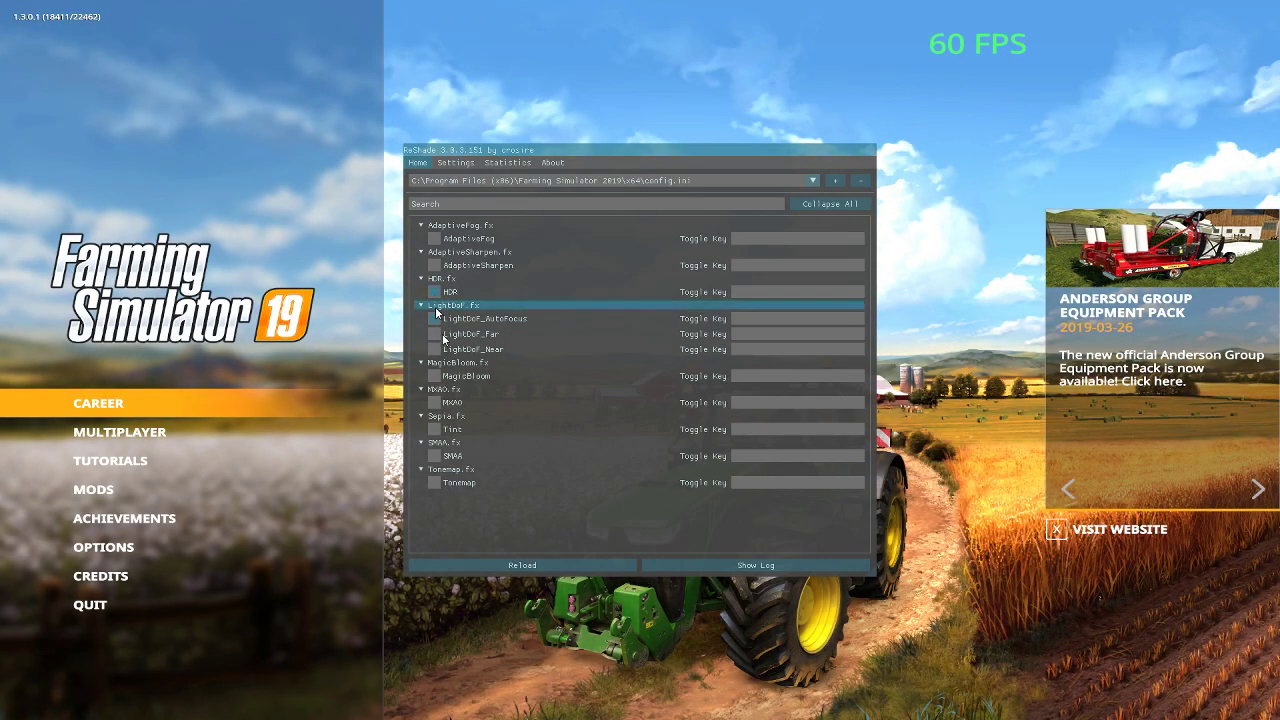
Step: Try MagicBloom and SMAA without keeping them, and enable the MXAO effect
left_click(436, 377)
left_click(436, 377)
left_click(436, 403)
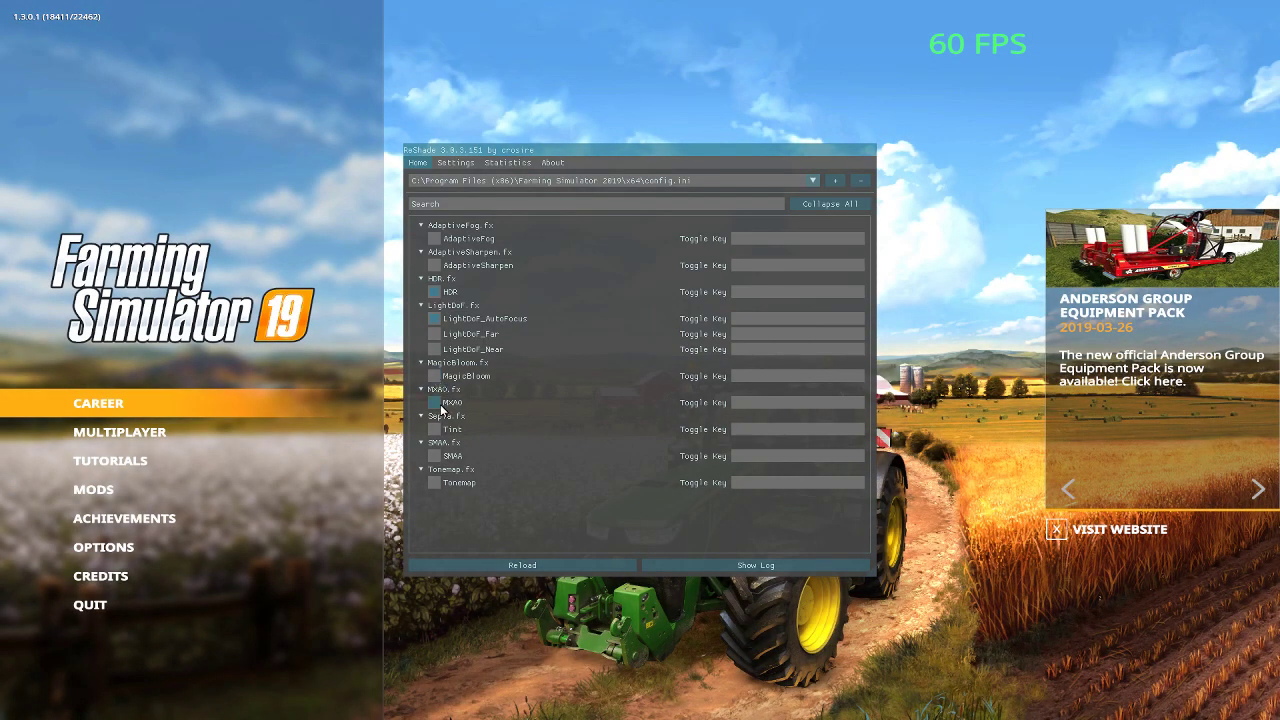
left_click(436, 403)
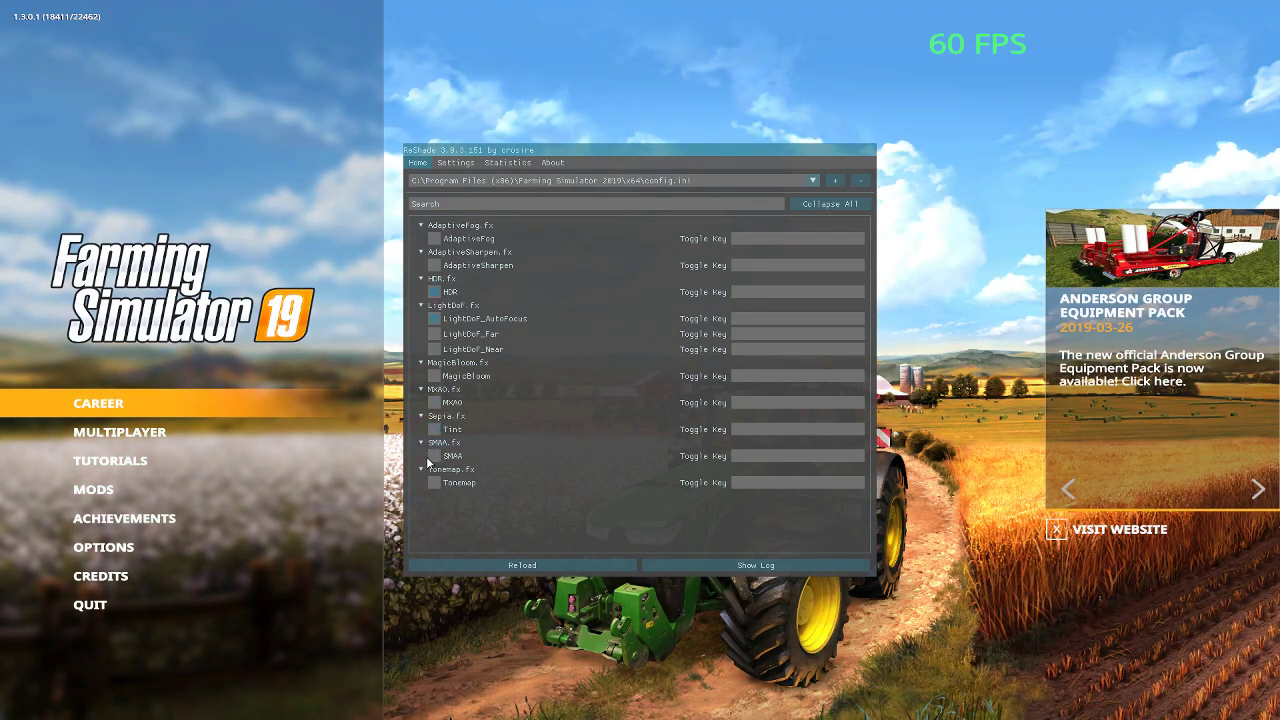
left_click(434, 457)
left_click(434, 457)
left_click(434, 403)
Step: Try the LightDoF_Far effect and switch it back off
left_click(462, 335)
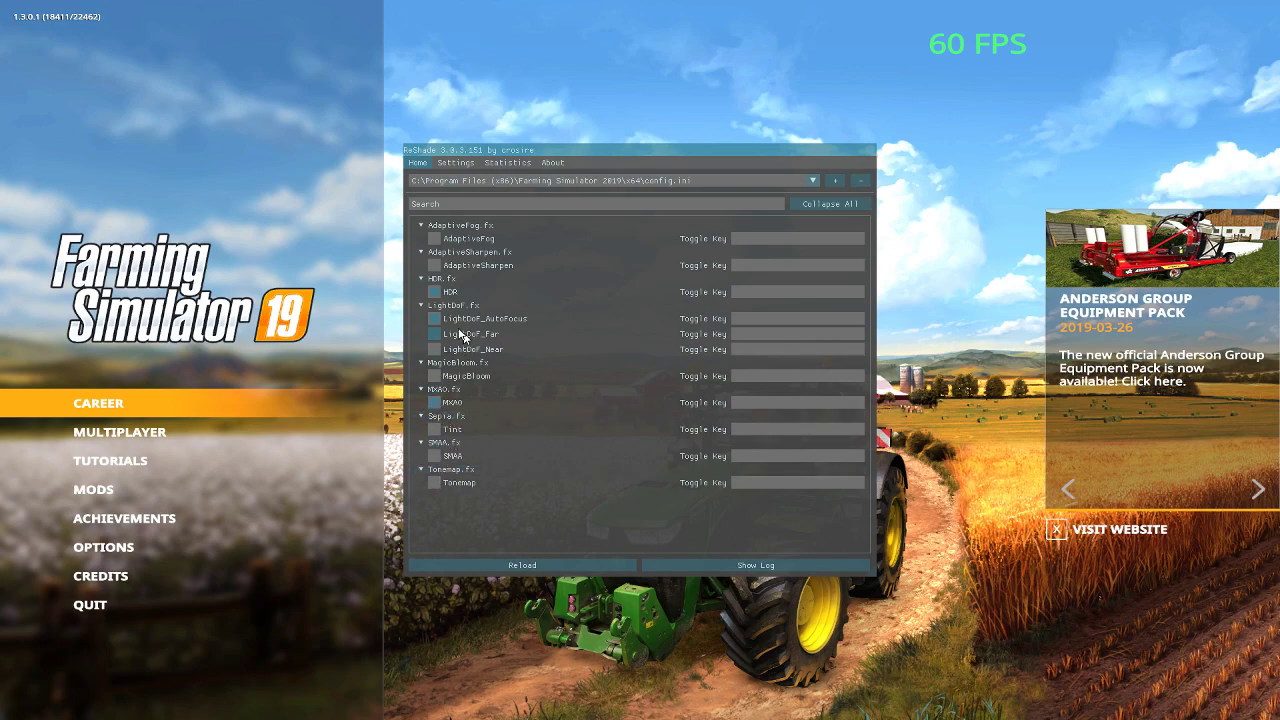
left_click(434, 334)
left_click(434, 318)
left_click(434, 292)
left_click(434, 279)
left_click(435, 280)
Step: Turn AdaptiveFog on and back off, and enable the AdaptiveSharpen effect
left_click(436, 239)
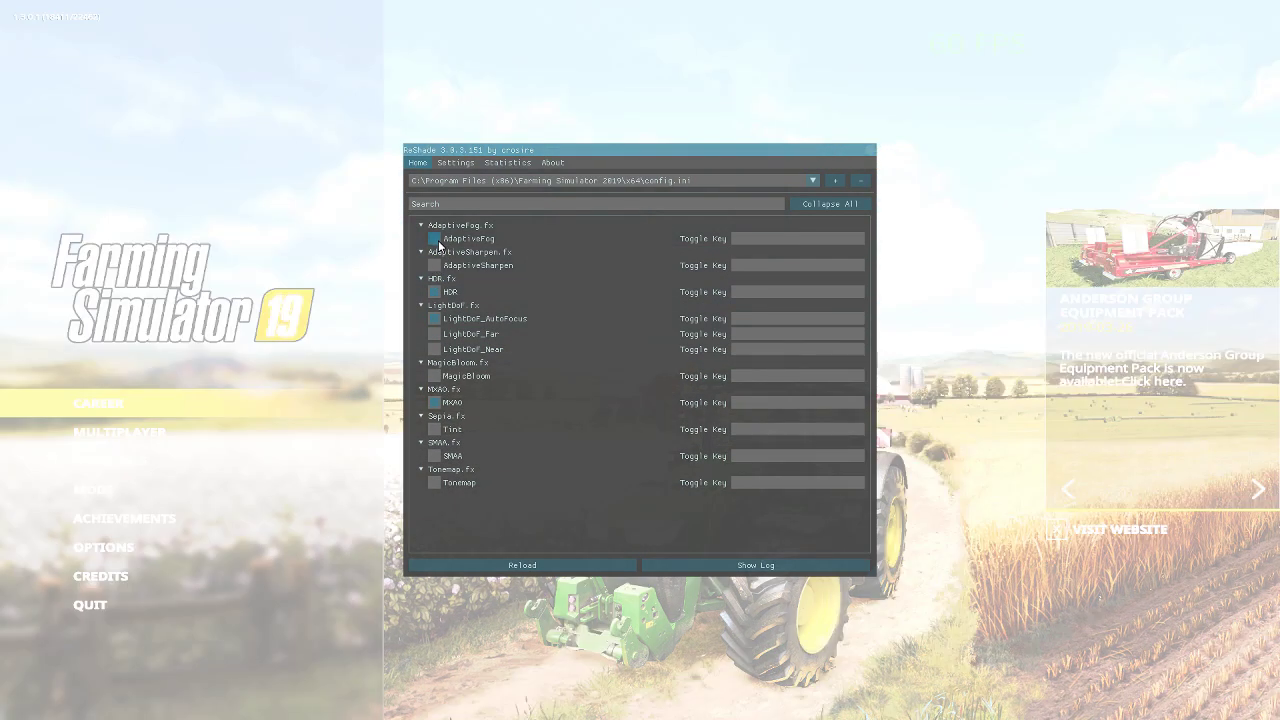
left_click(436, 240)
left_click(434, 265)
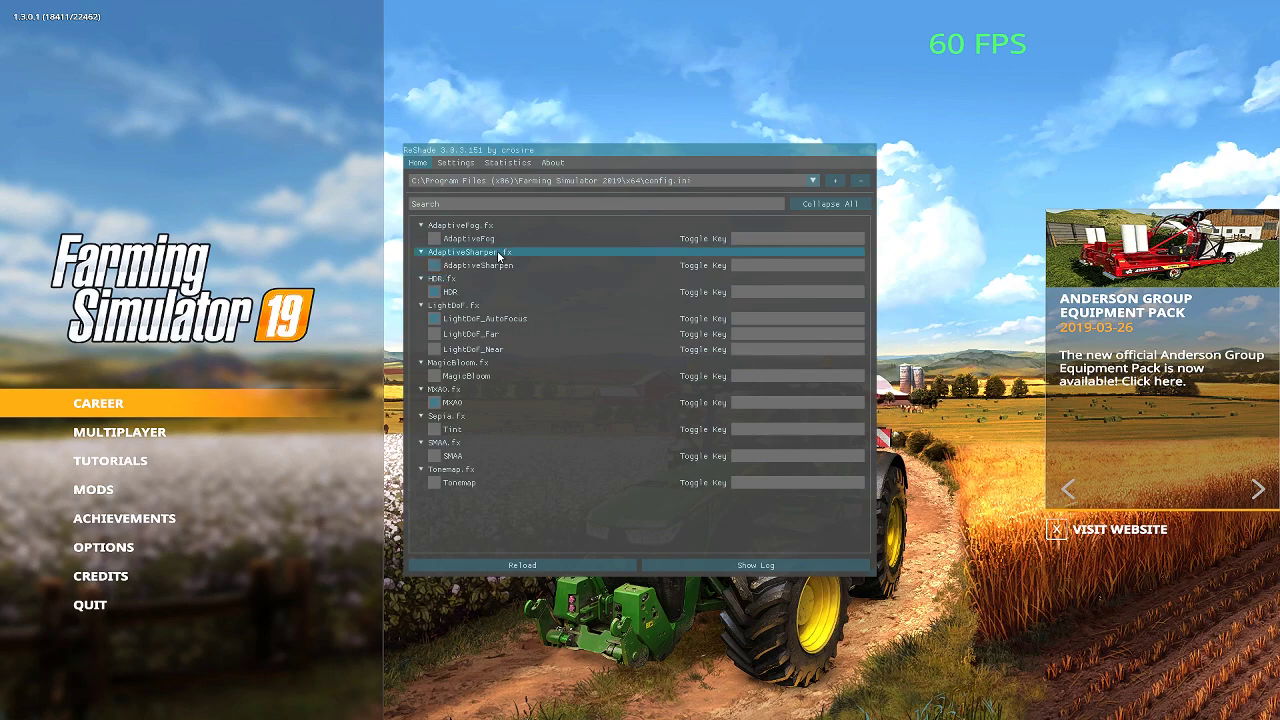
Step: Close the ReShade overlay and continue Savegame 5, the Michigan Farming map, from Career
key("Home")
left_click(238, 399)
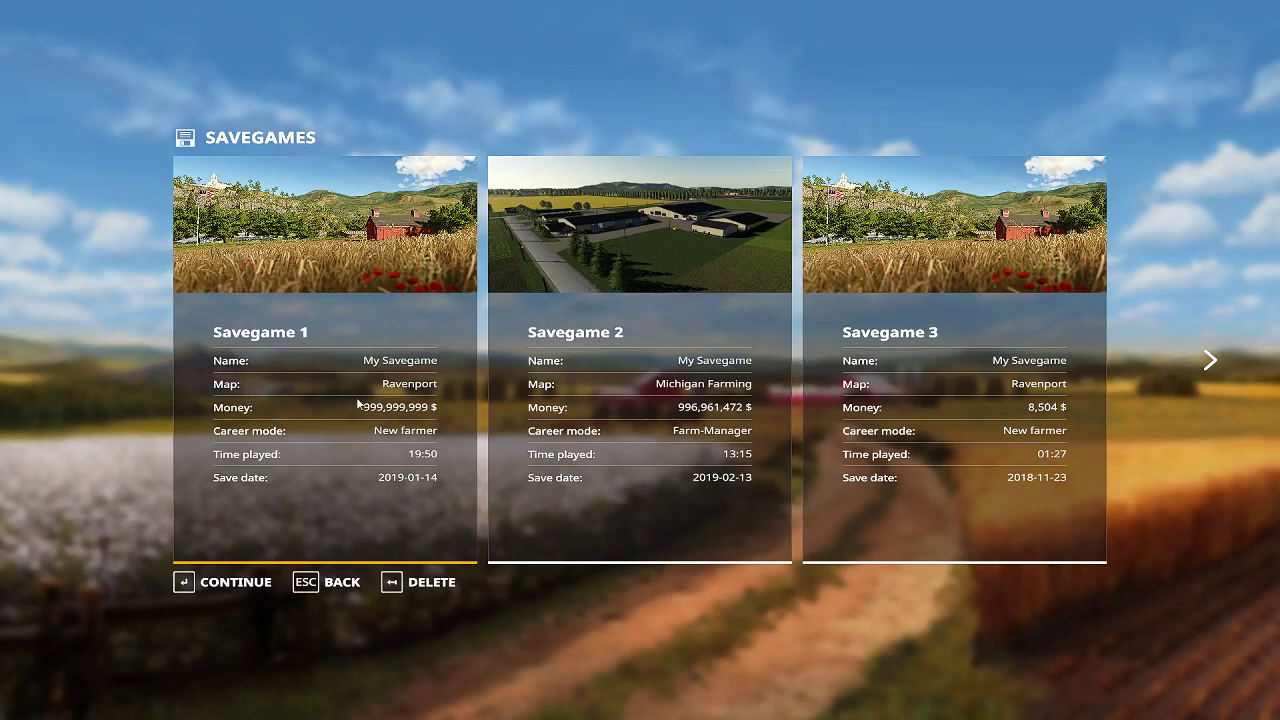
key("Right")
key("Right")
key("Right")
key("Right")
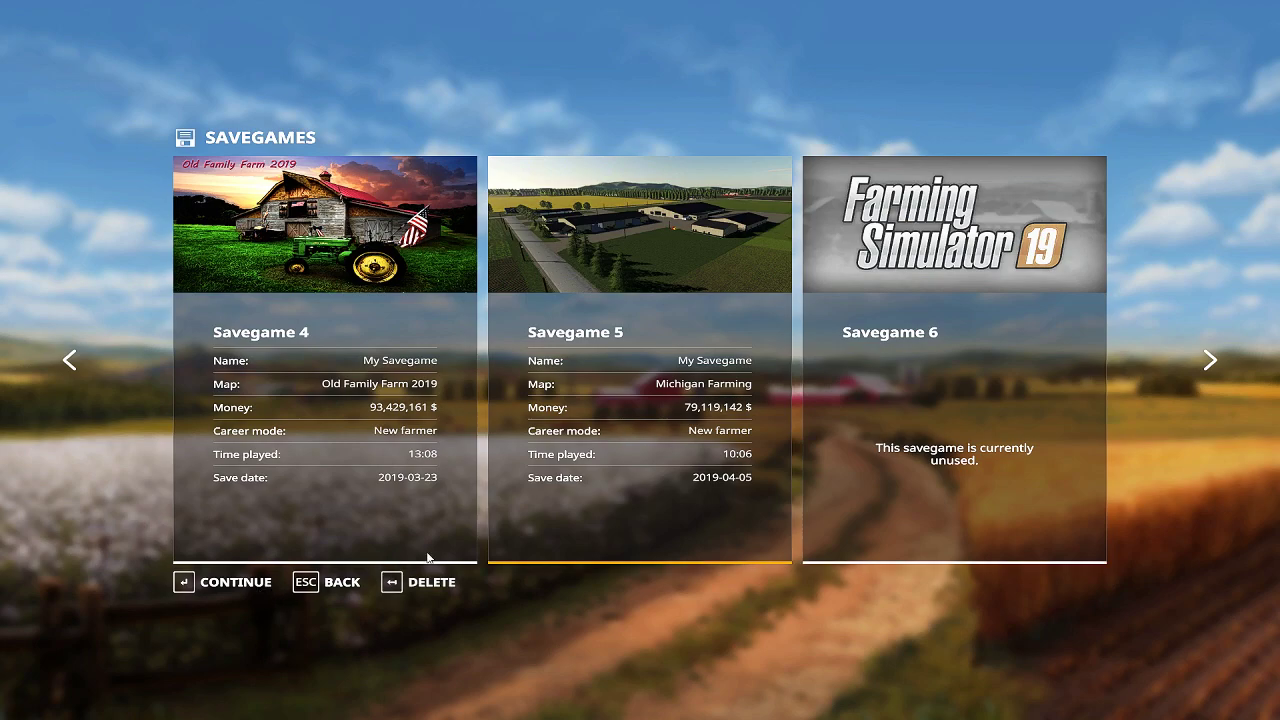
key("Return")
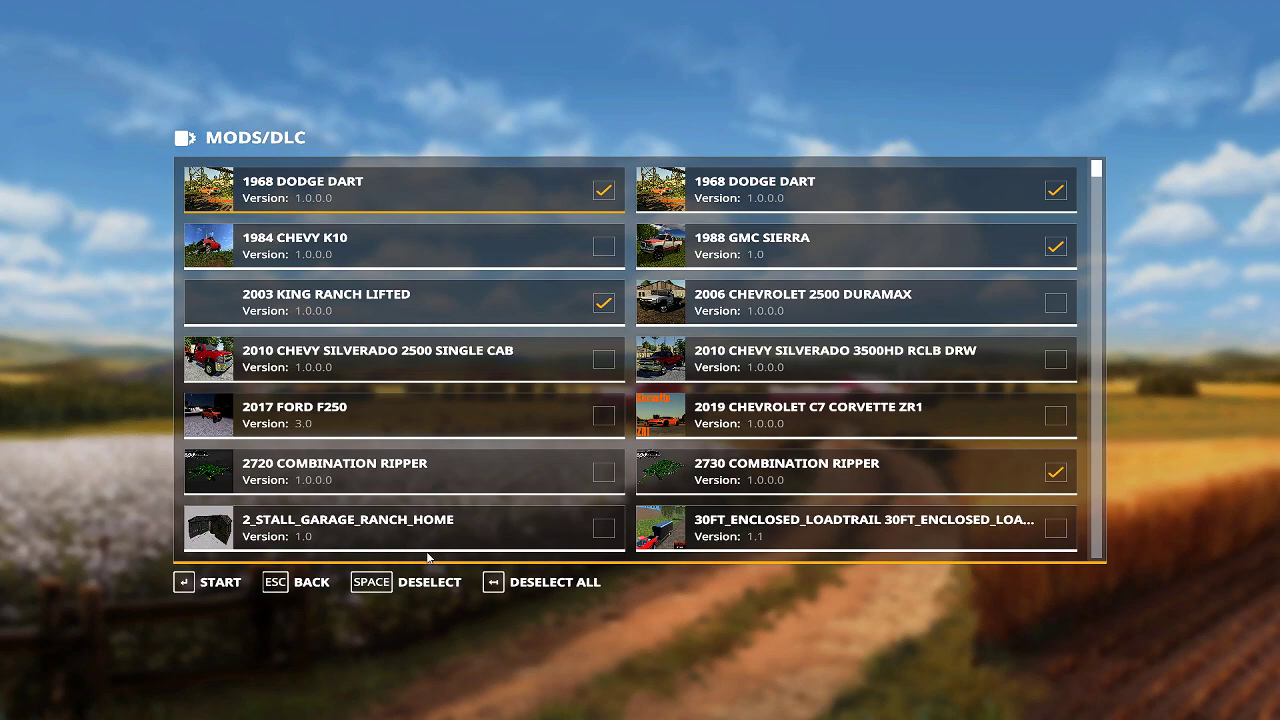
Step: Look through the Mods/DLC list for the chosen savegame
scroll(534, 497, "down", 15)
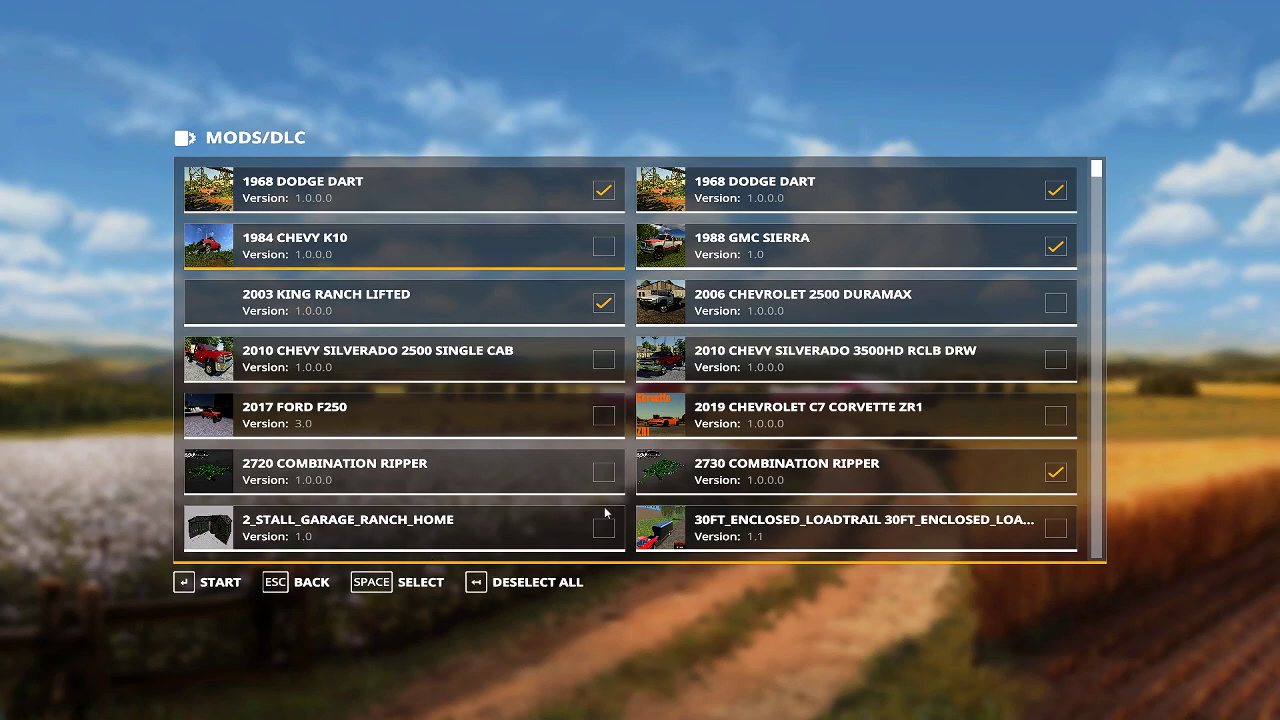
scroll(534, 497, "down", 10)
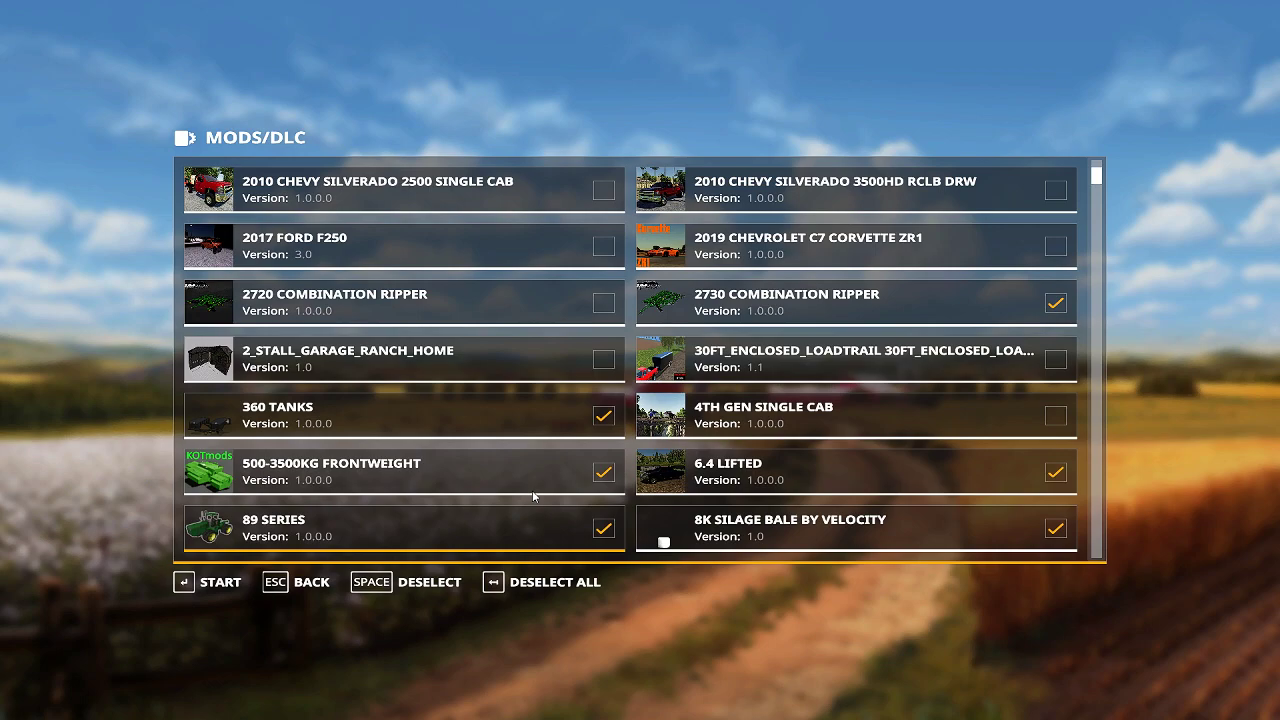